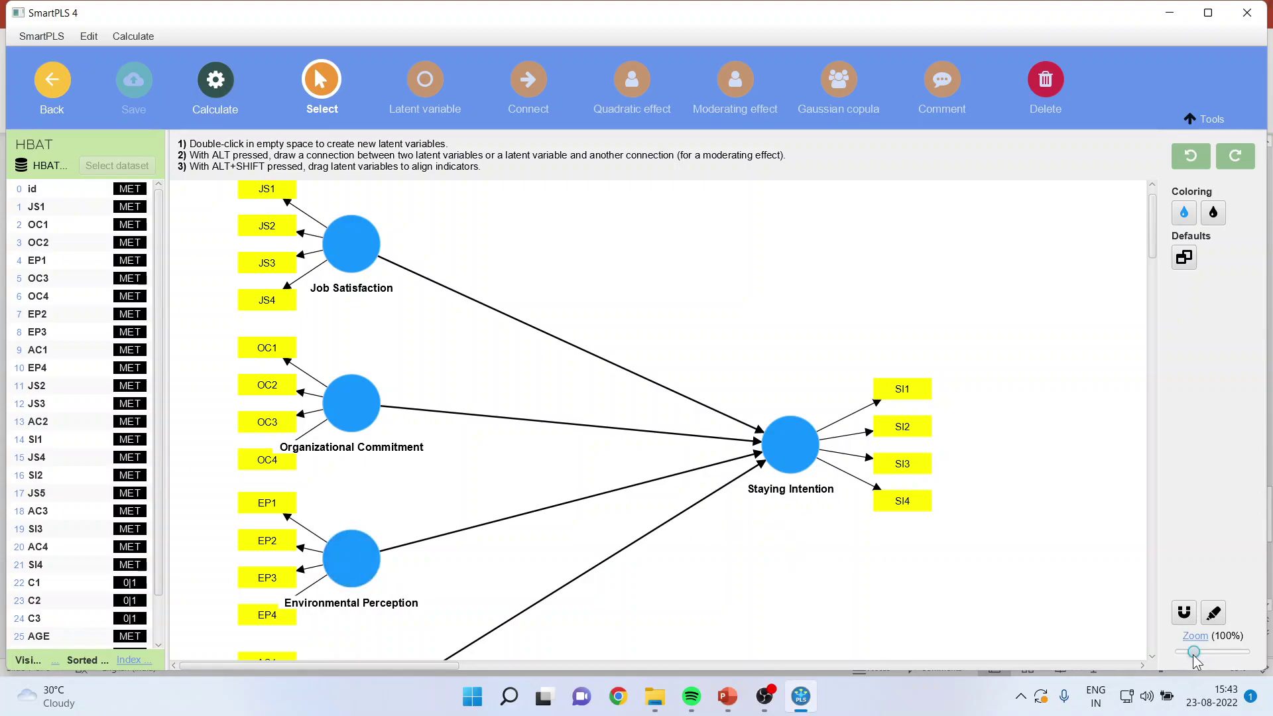
Step: Zoom out so the whole HBAT model, with its constructs leading to Staying Intention, fits on screen
{"action": "left_click_drag", "start_coordinate": [1194, 653], "coordinate": [1189, 653]}
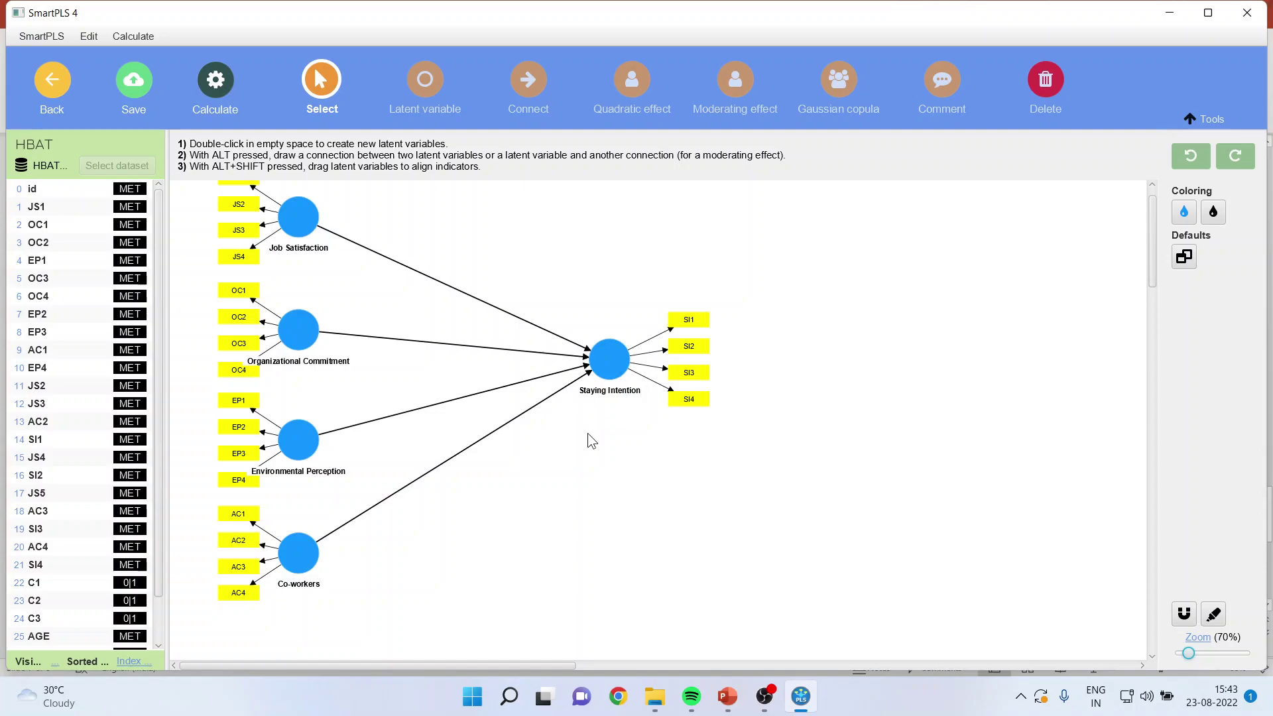
Step: Invert Organizational Commitment's measurement model so its indicator arrows point into the construct
{"action": "scroll", "coordinate": [861, 360], "scroll_direction": "up", "scroll_amount": 1}
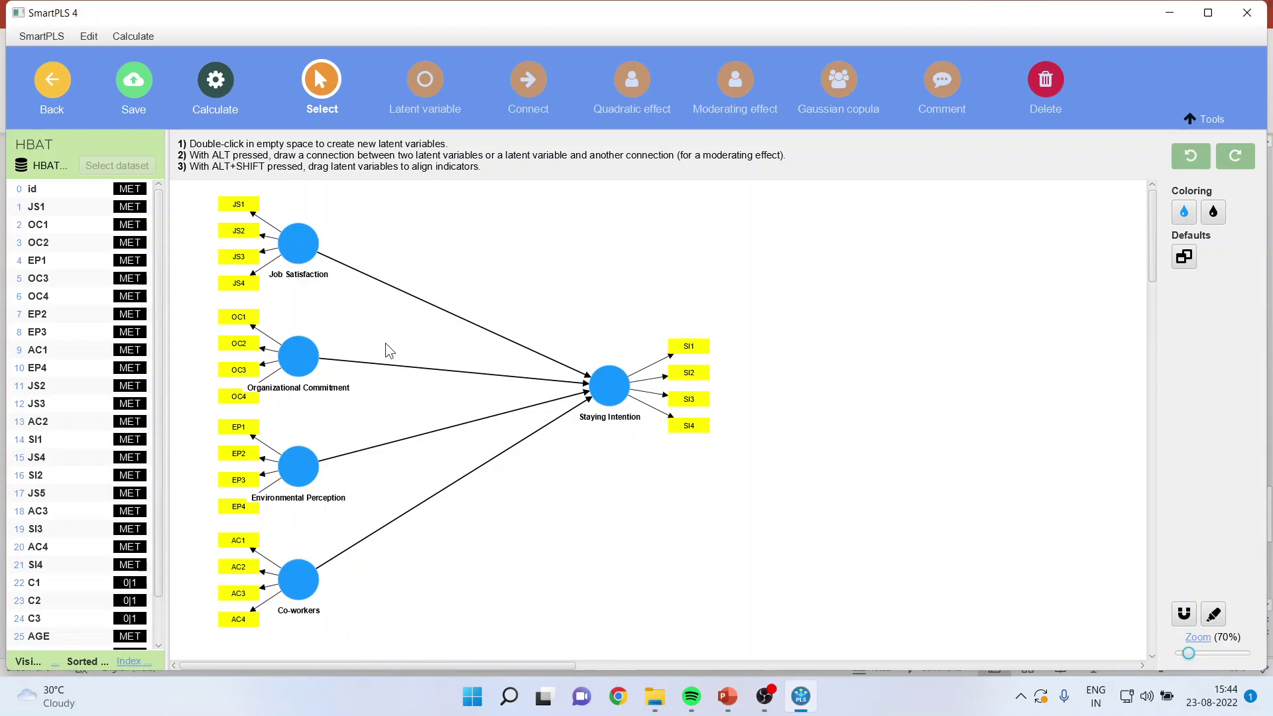
{"action": "left_click", "coordinate": [305, 366]}
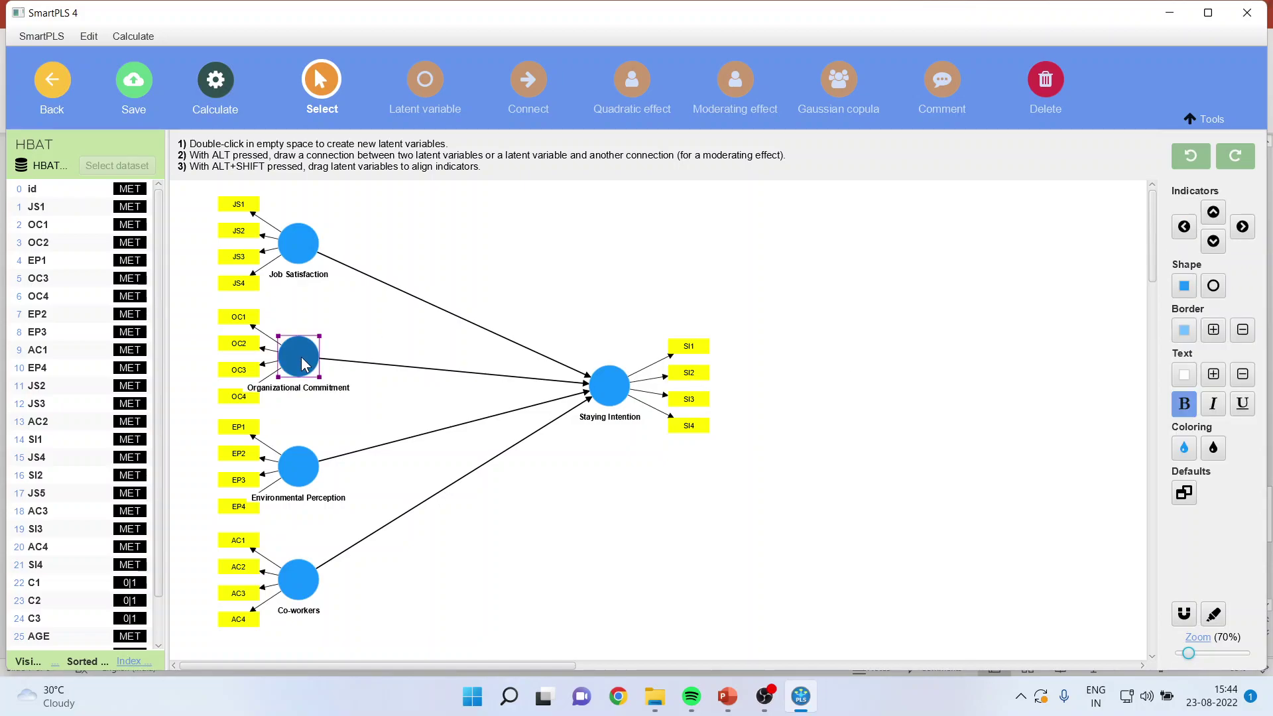
{"action": "right_click", "coordinate": [305, 363]}
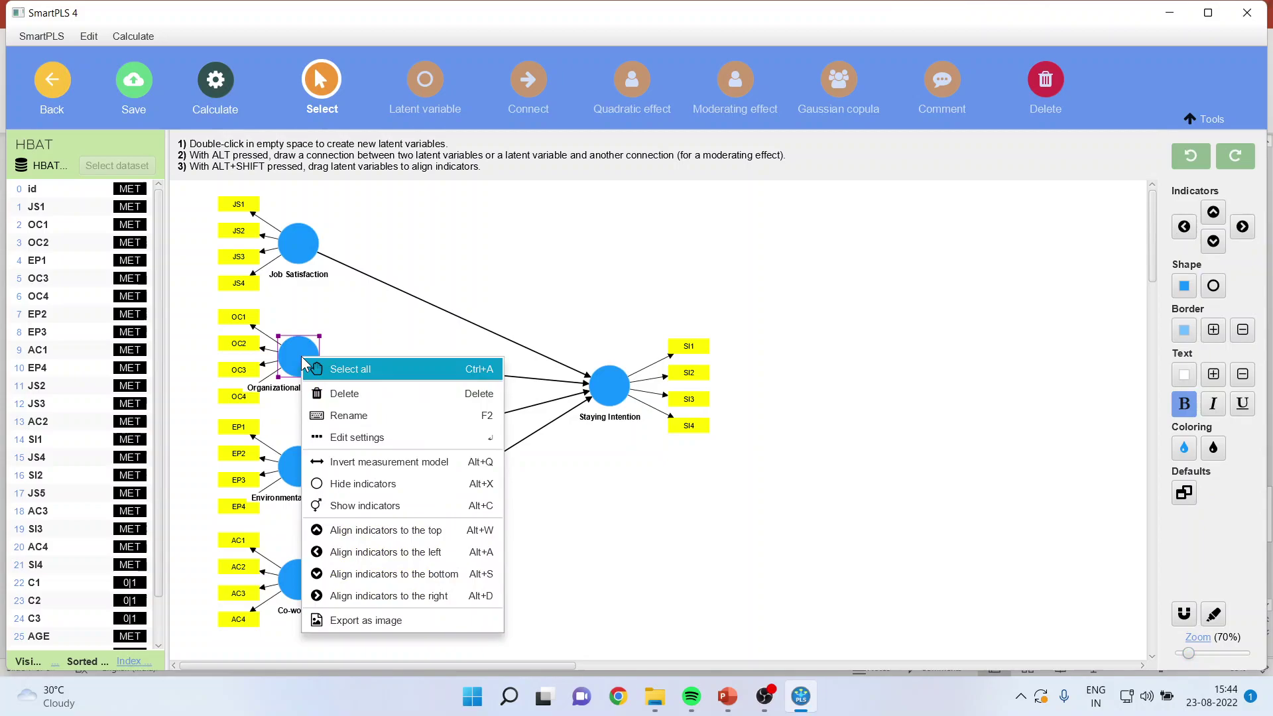
{"action": "left_click", "coordinate": [398, 313]}
{"action": "left_click", "coordinate": [299, 363]}
{"action": "right_click", "coordinate": [297, 364]}
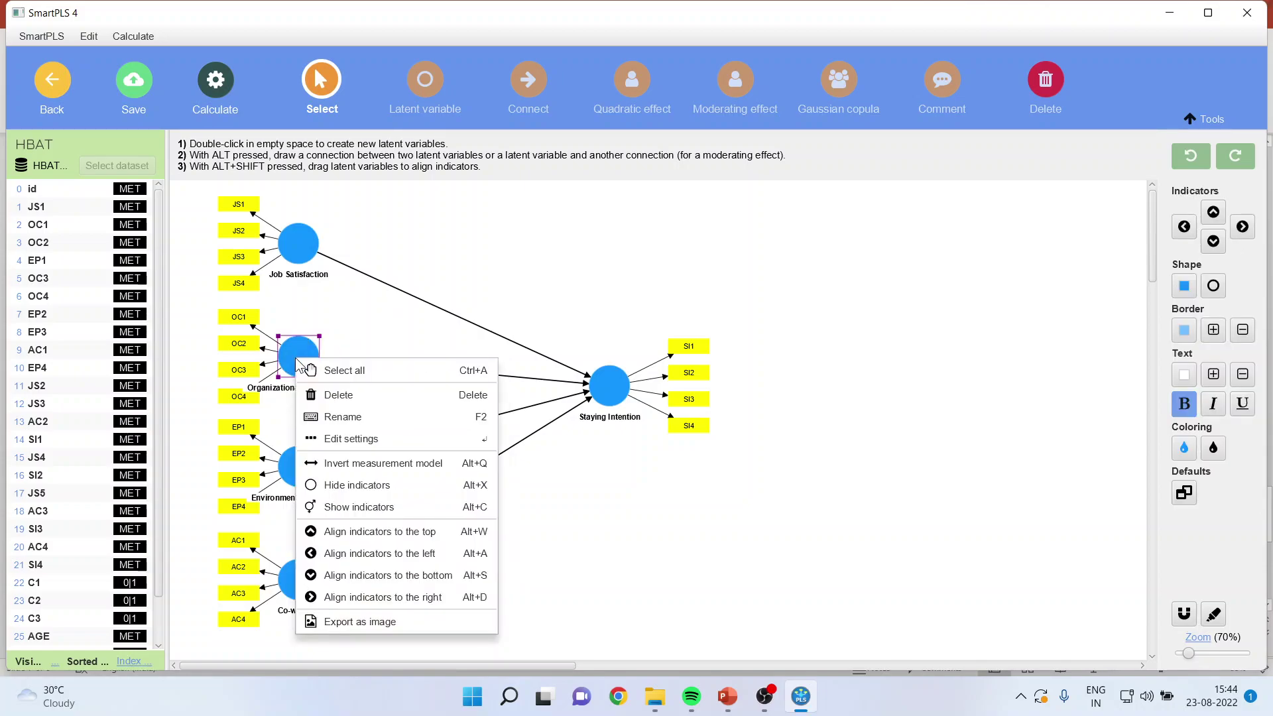
{"action": "left_click", "coordinate": [411, 464]}
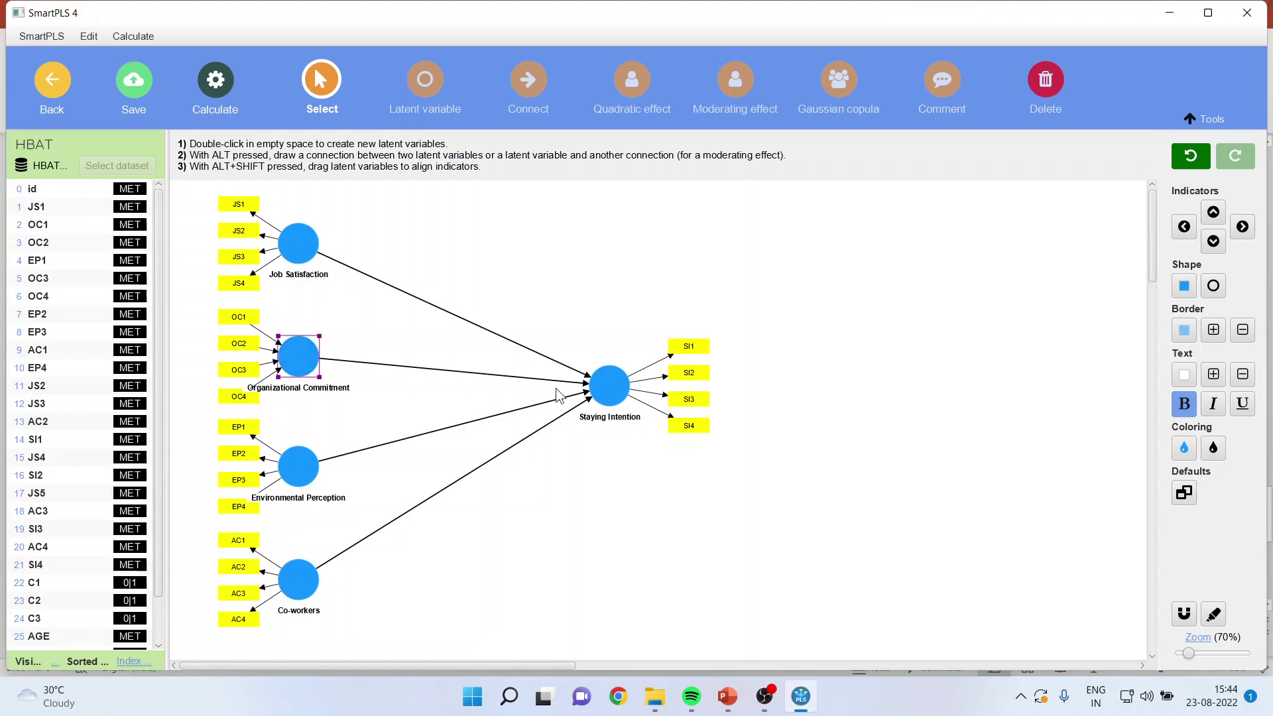
Step: Invert Staying Intention's measurement model, then review each construct and the JS2 indicator
{"action": "right_click", "coordinate": [612, 390]}
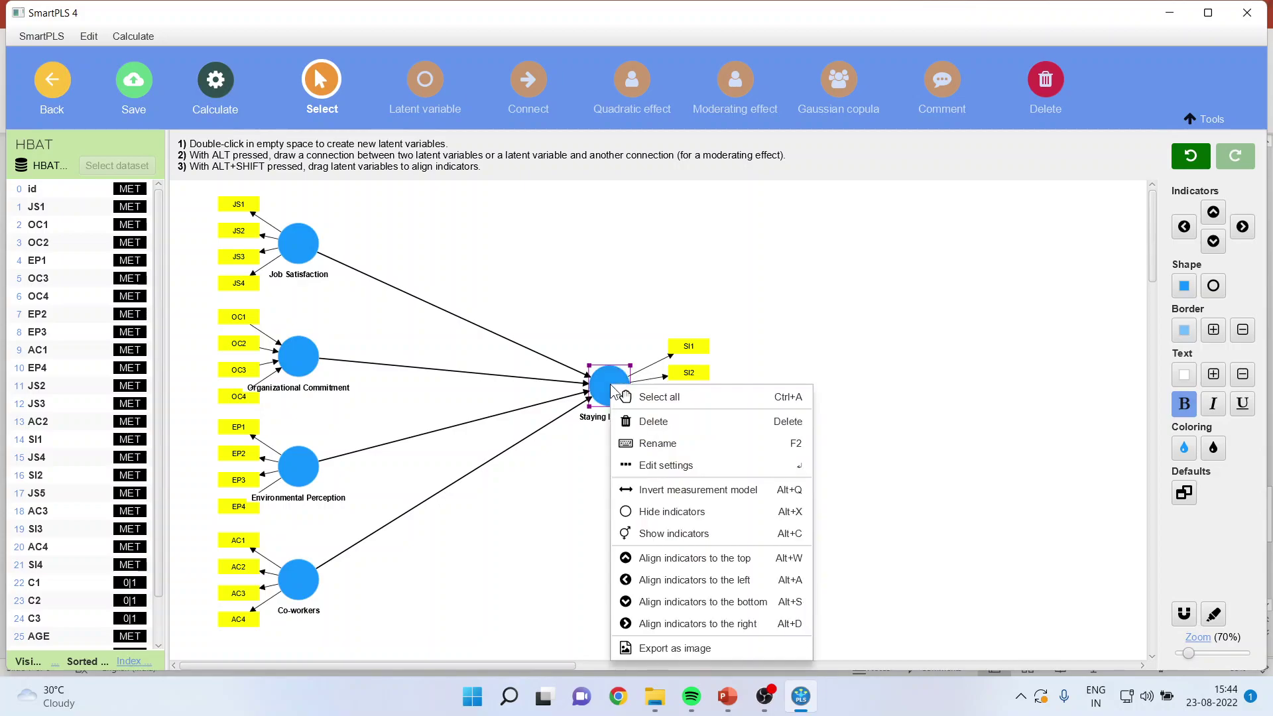
{"action": "left_click", "coordinate": [690, 489]}
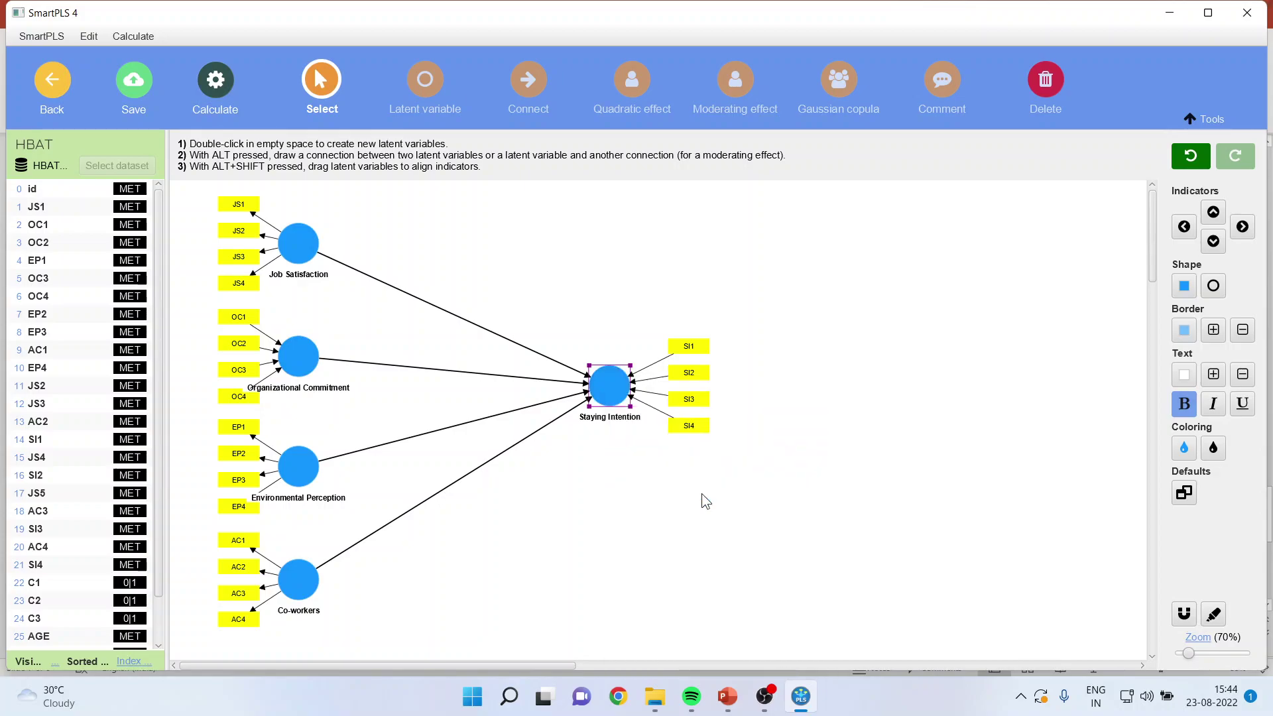
{"action": "left_click", "coordinate": [298, 244]}
{"action": "left_click", "coordinate": [302, 371]}
{"action": "left_click", "coordinate": [297, 463]}
{"action": "left_click", "coordinate": [297, 577]}
{"action": "left_click", "coordinate": [606, 392]}
{"action": "left_click", "coordinate": [295, 241]}
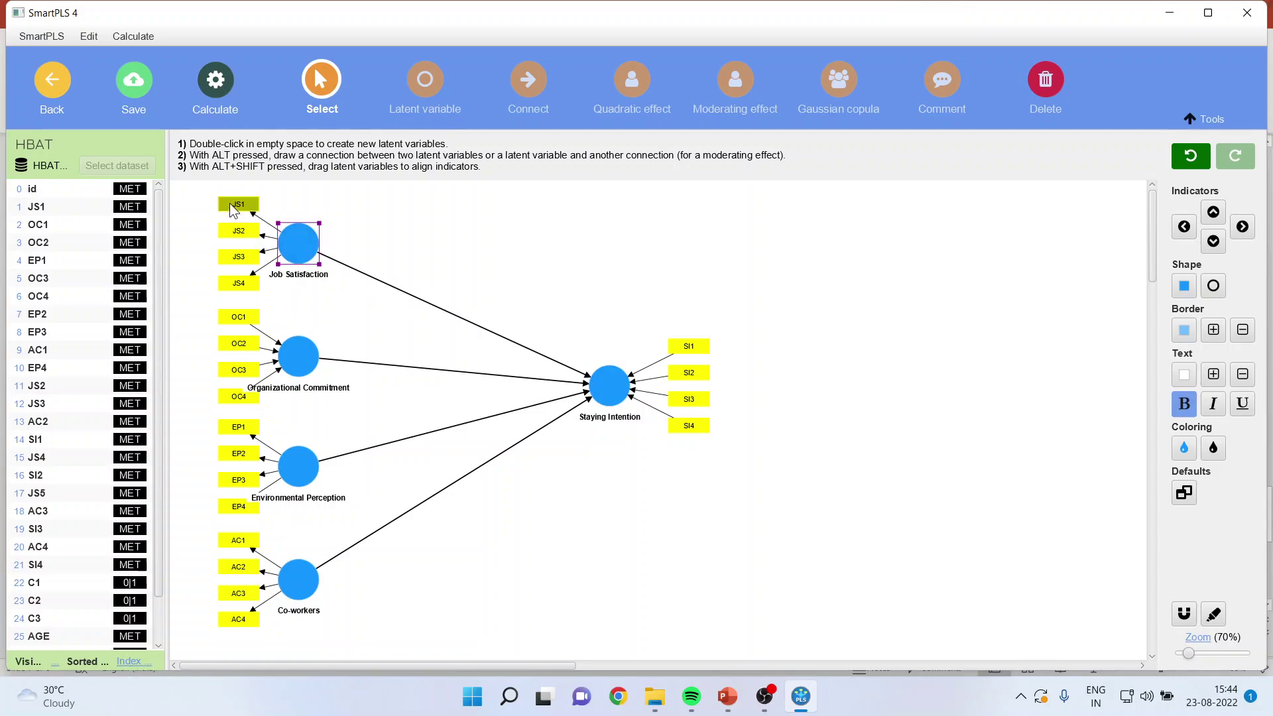
{"action": "left_click", "coordinate": [237, 230]}
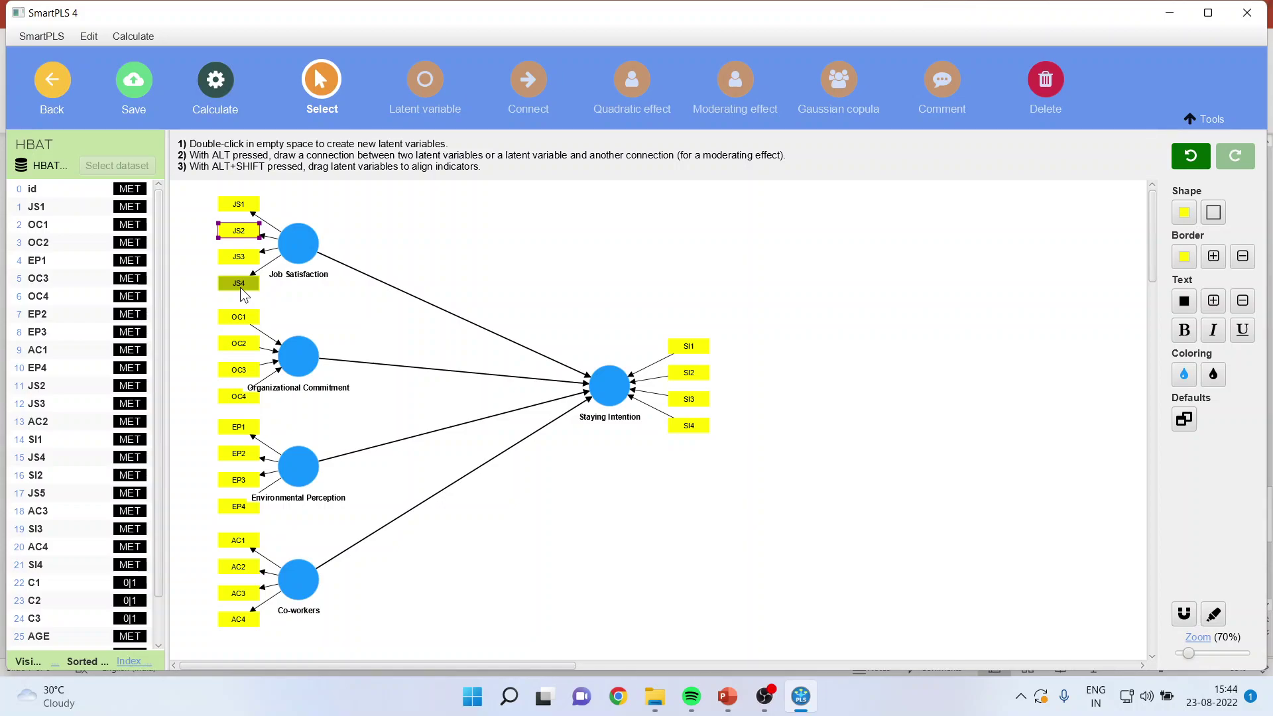
Step: Run a confirmatory tetrad analysis (CTA) with 10000 subsamples and open its report
{"action": "left_click", "coordinate": [222, 81]}
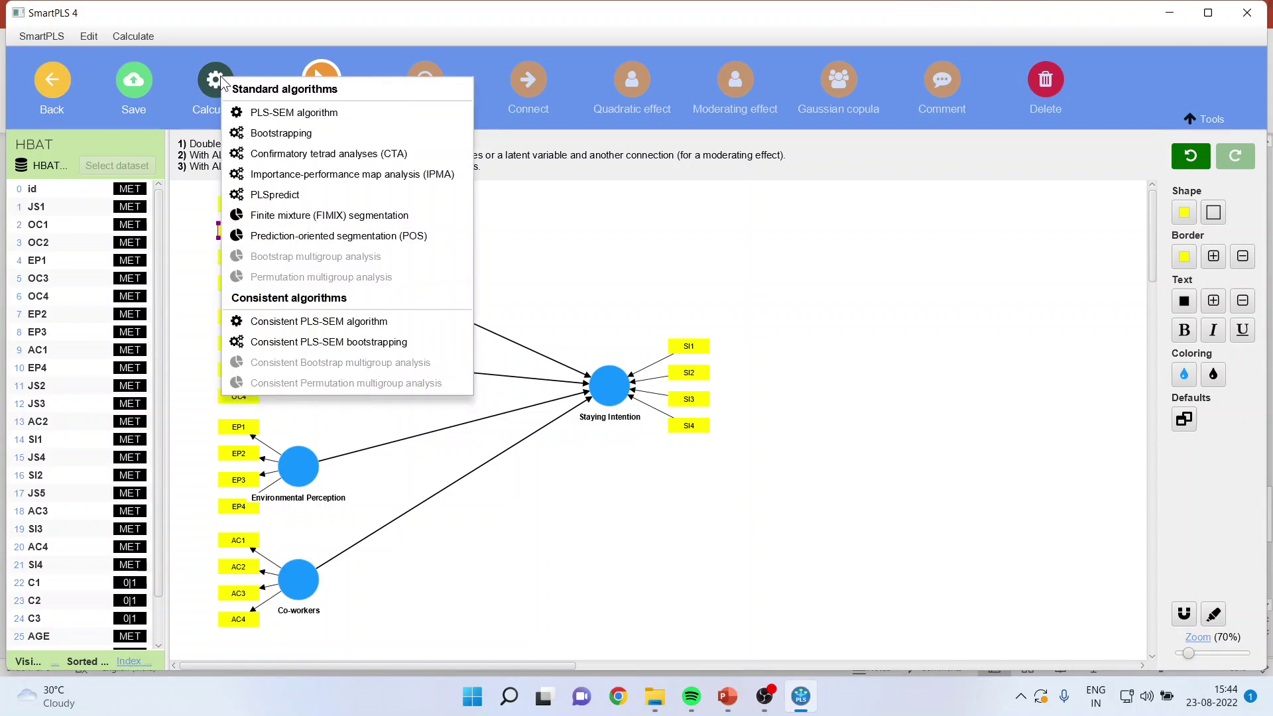
{"action": "left_click", "coordinate": [320, 153]}
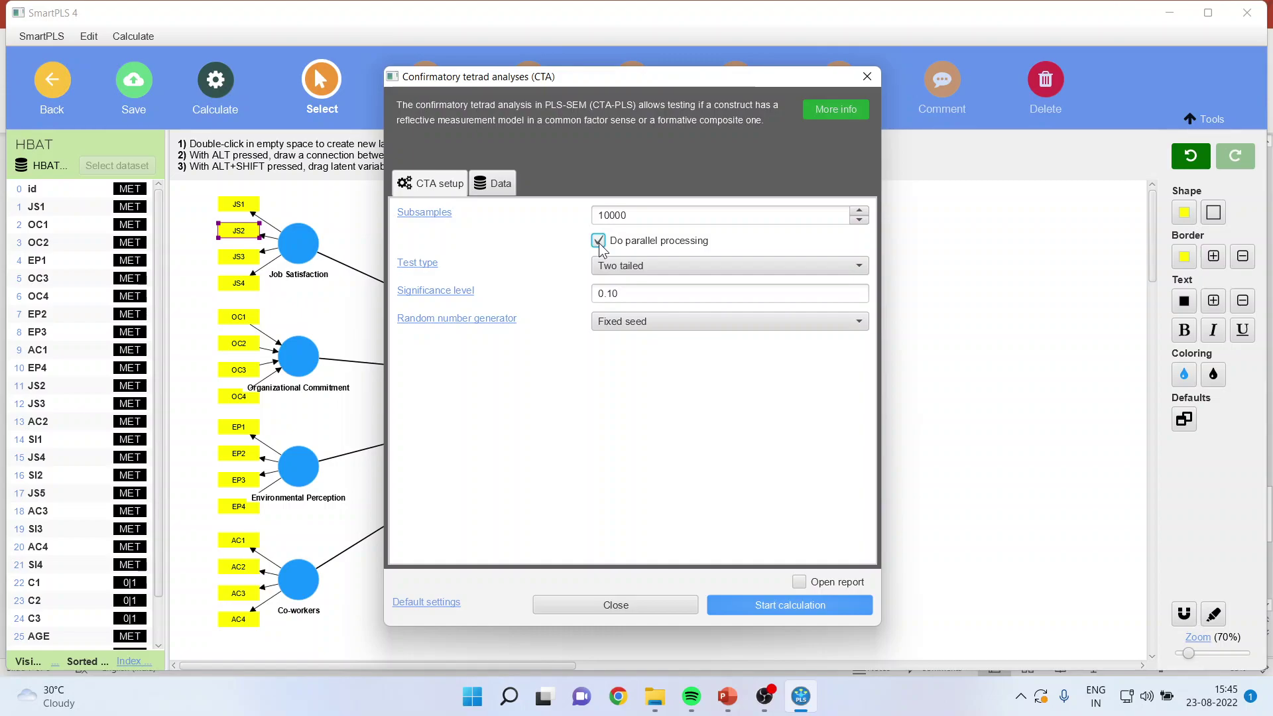
{"action": "left_click", "coordinate": [750, 614]}
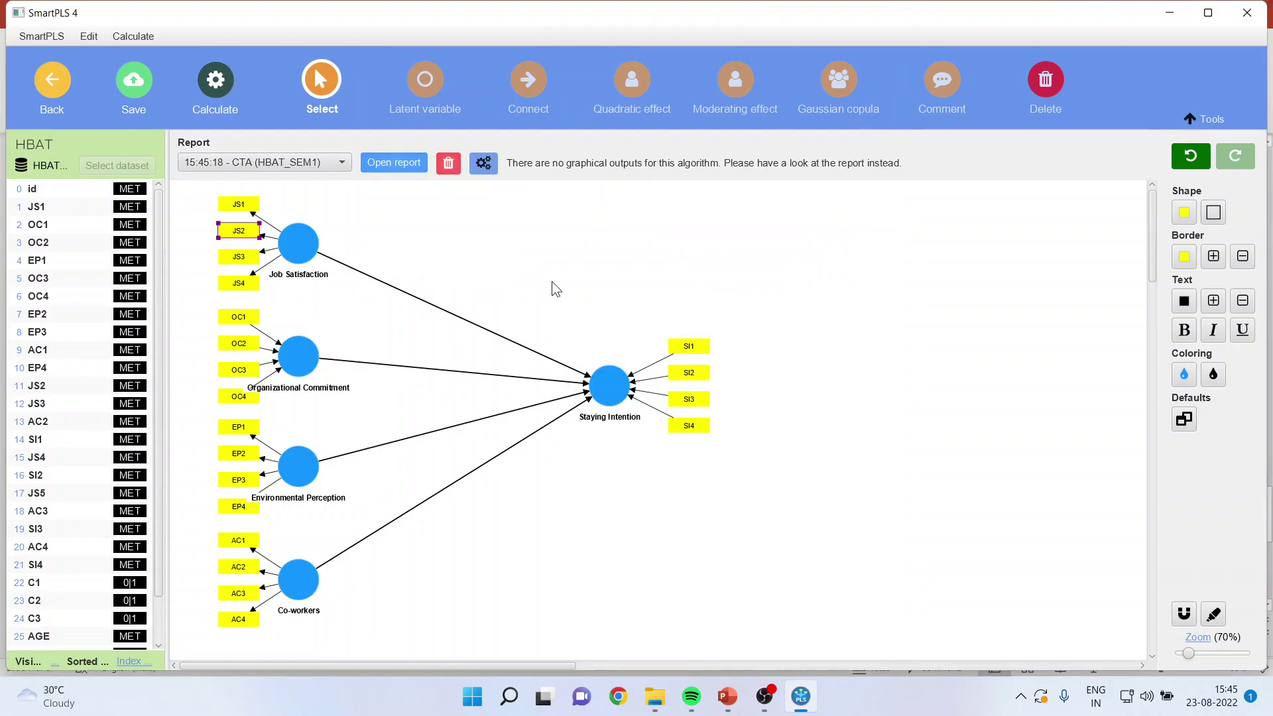
{"action": "left_click", "coordinate": [391, 167]}
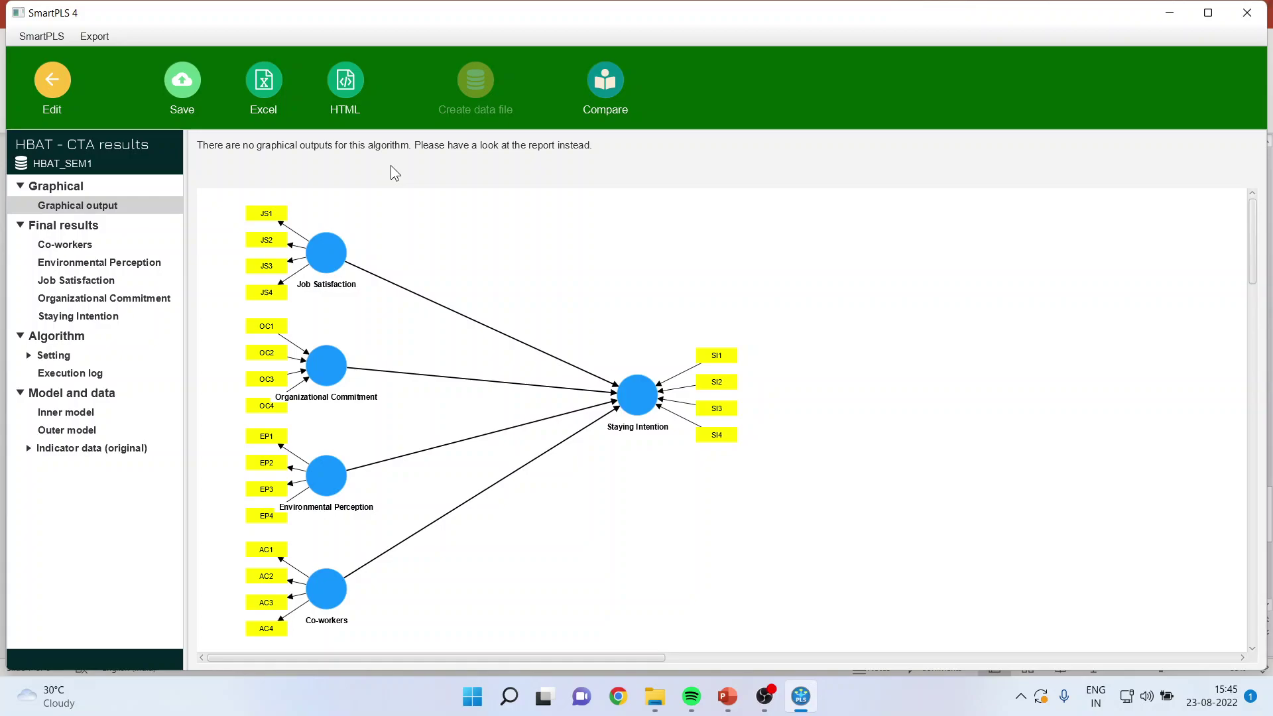
Step: Show the Co-workers tetrad table and point out its non-significant p values 0.734 and 0.793
{"action": "left_click", "coordinate": [69, 245]}
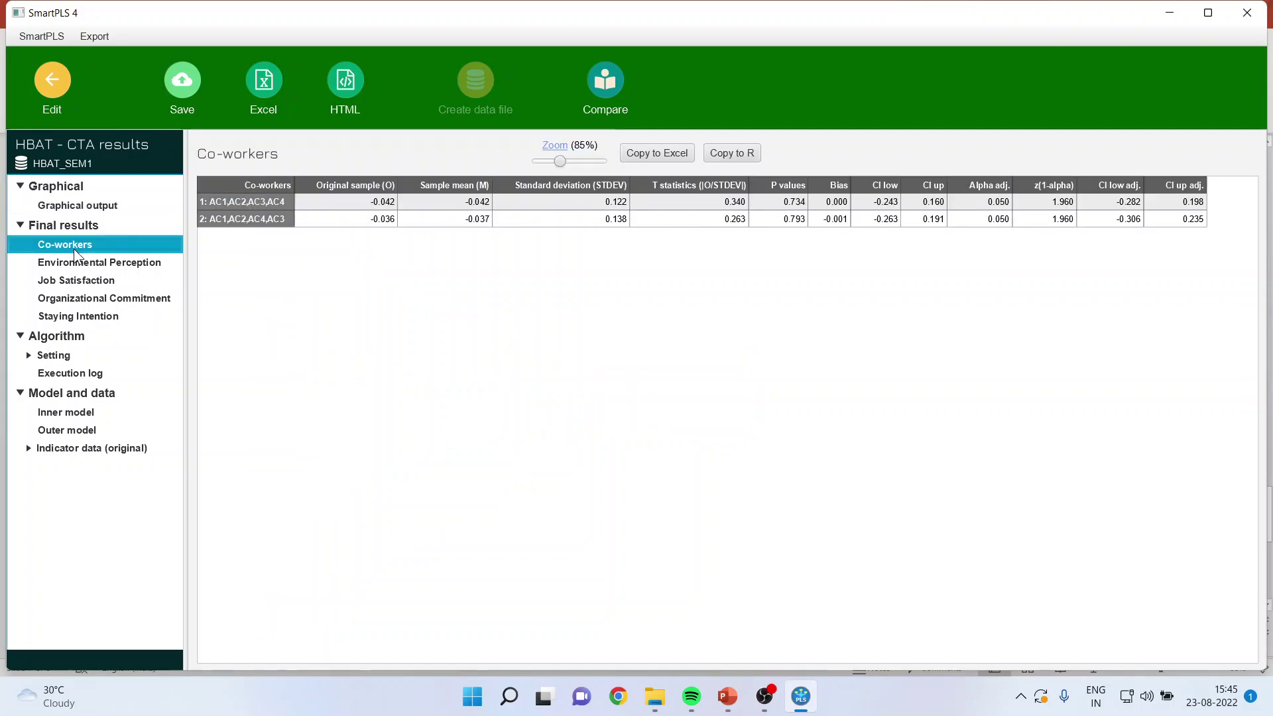
{"action": "left_click", "coordinate": [781, 200]}
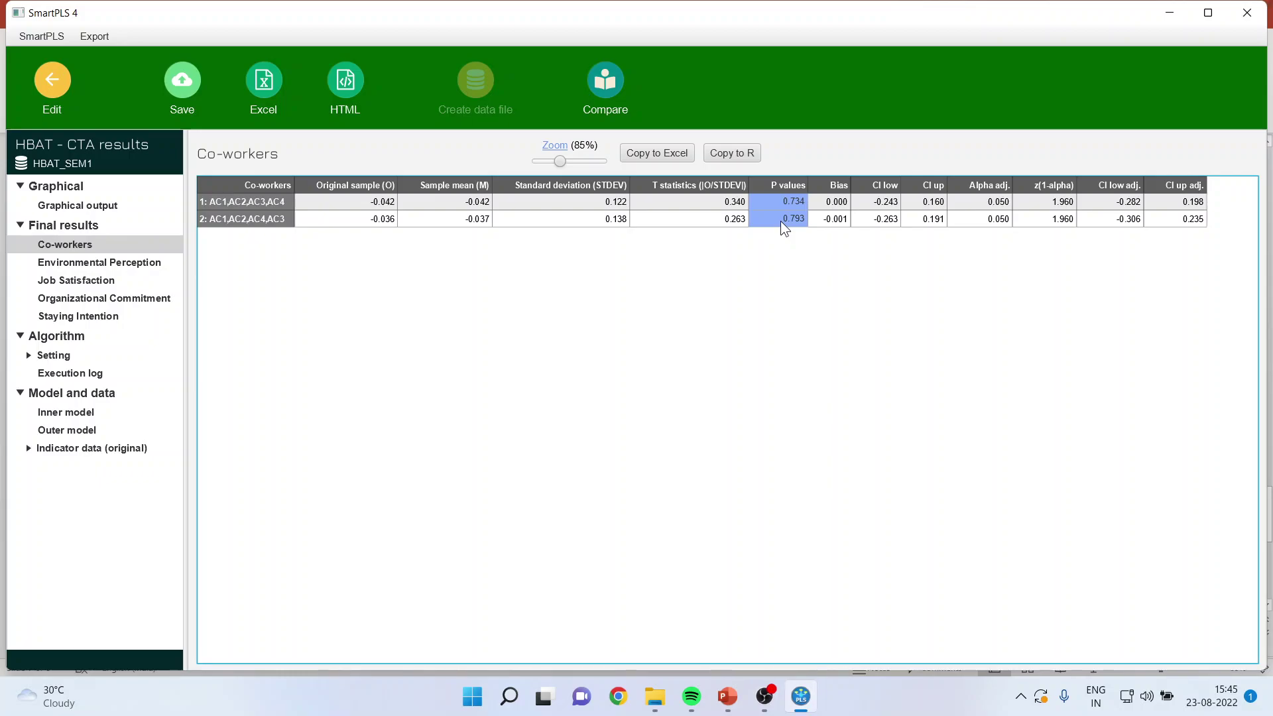
{"action": "mouse_move", "coordinate": [728, 696]}
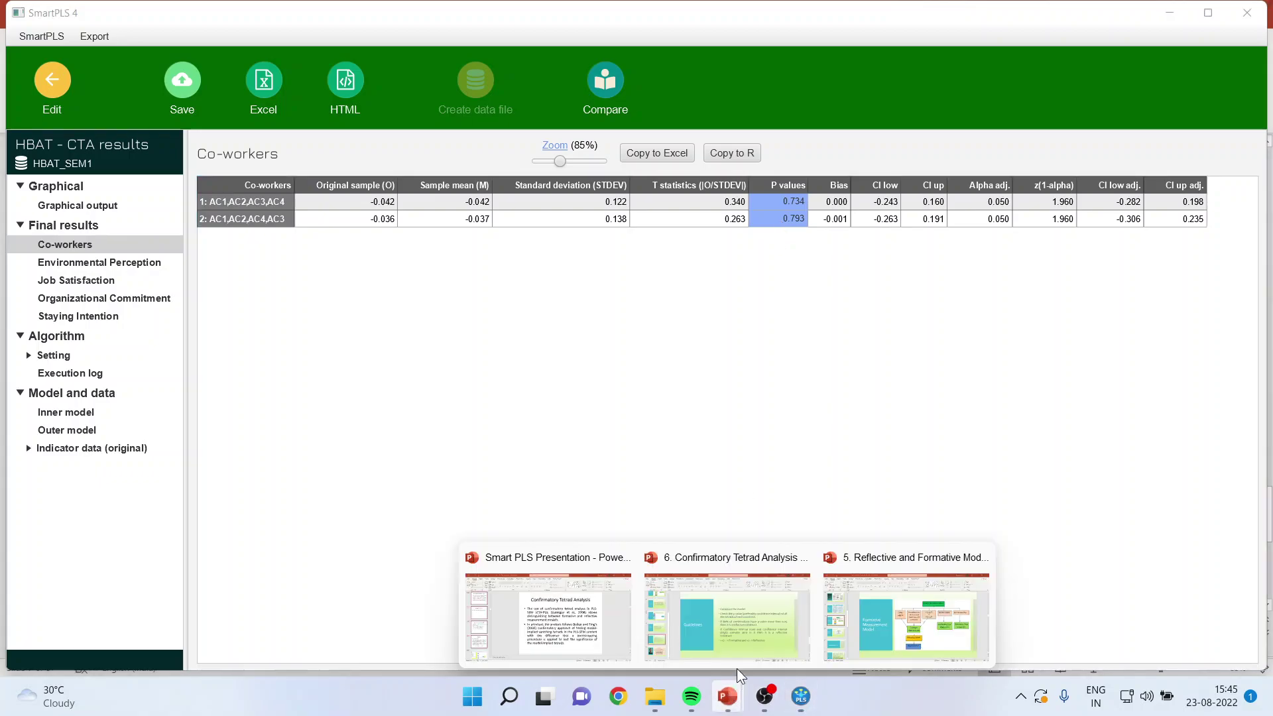
{"action": "left_click", "coordinate": [729, 601]}
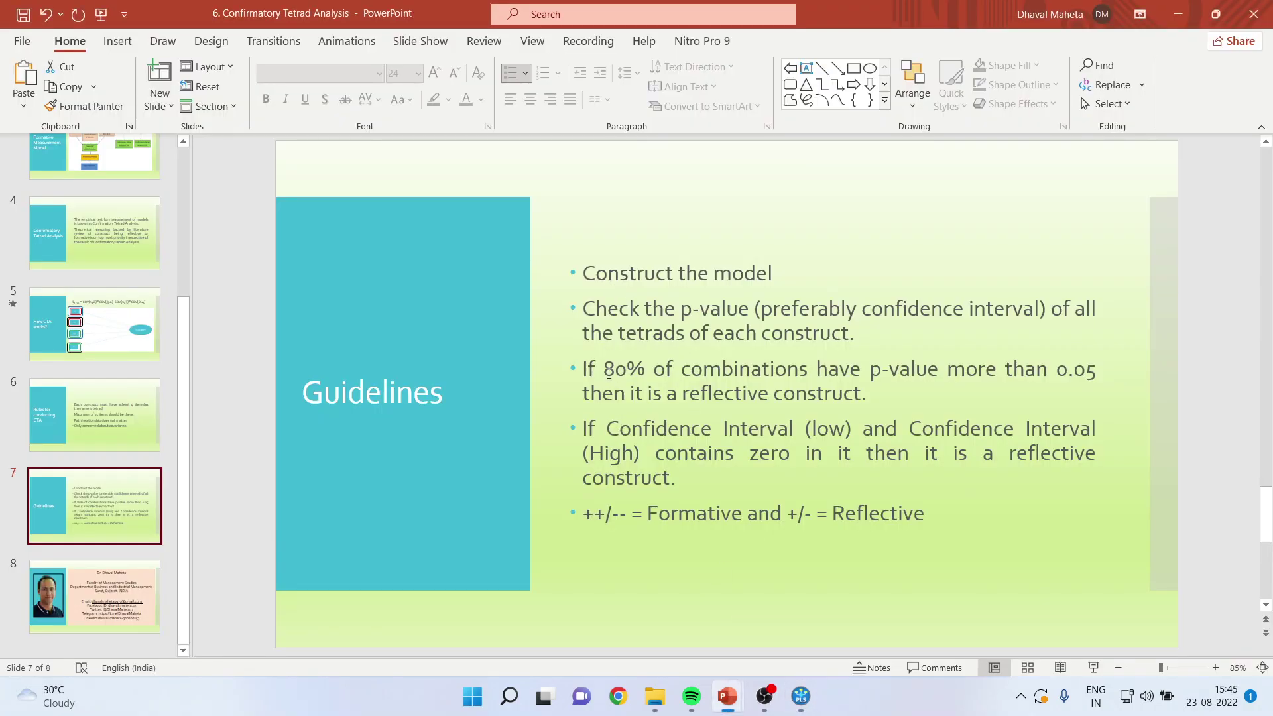
Step: Highlight the Guidelines slide's 80% p-value rule and the +/- reflective notation
{"action": "left_click_drag", "start_coordinate": [587, 368], "coordinate": [854, 391]}
{"action": "left_click", "coordinate": [917, 408]}
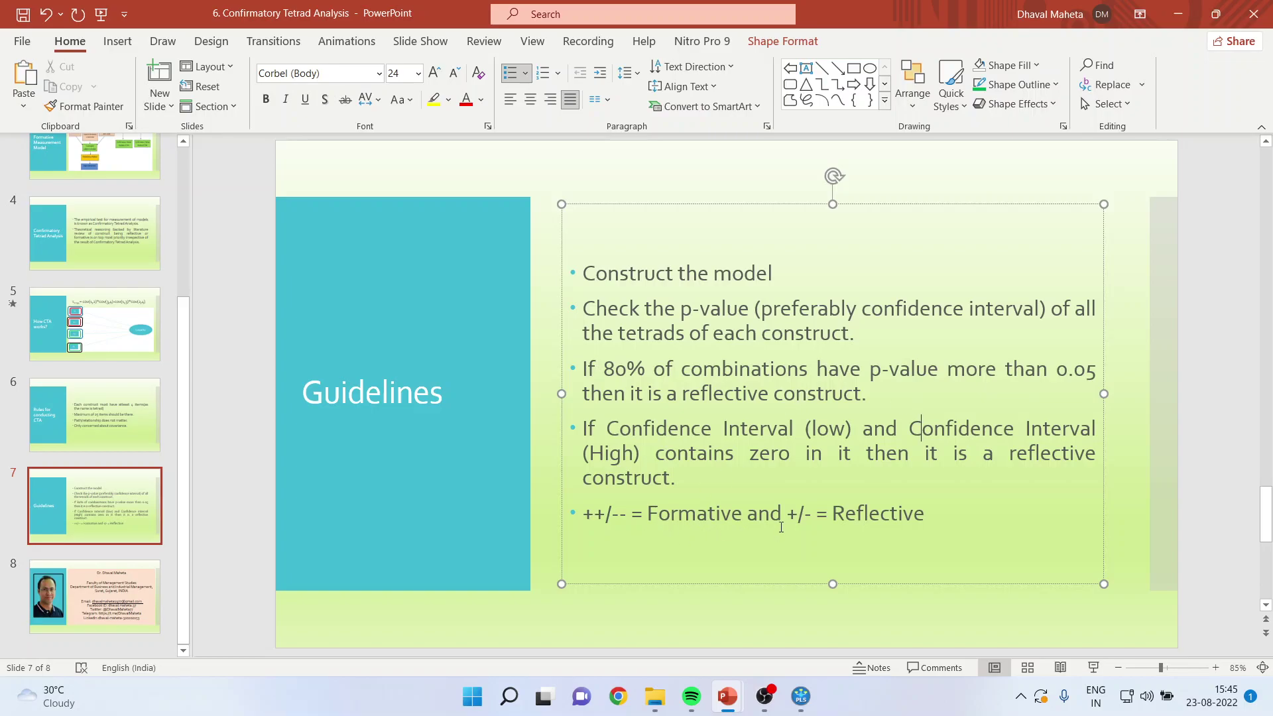
{"action": "left_click_drag", "start_coordinate": [787, 513], "coordinate": [813, 511]}
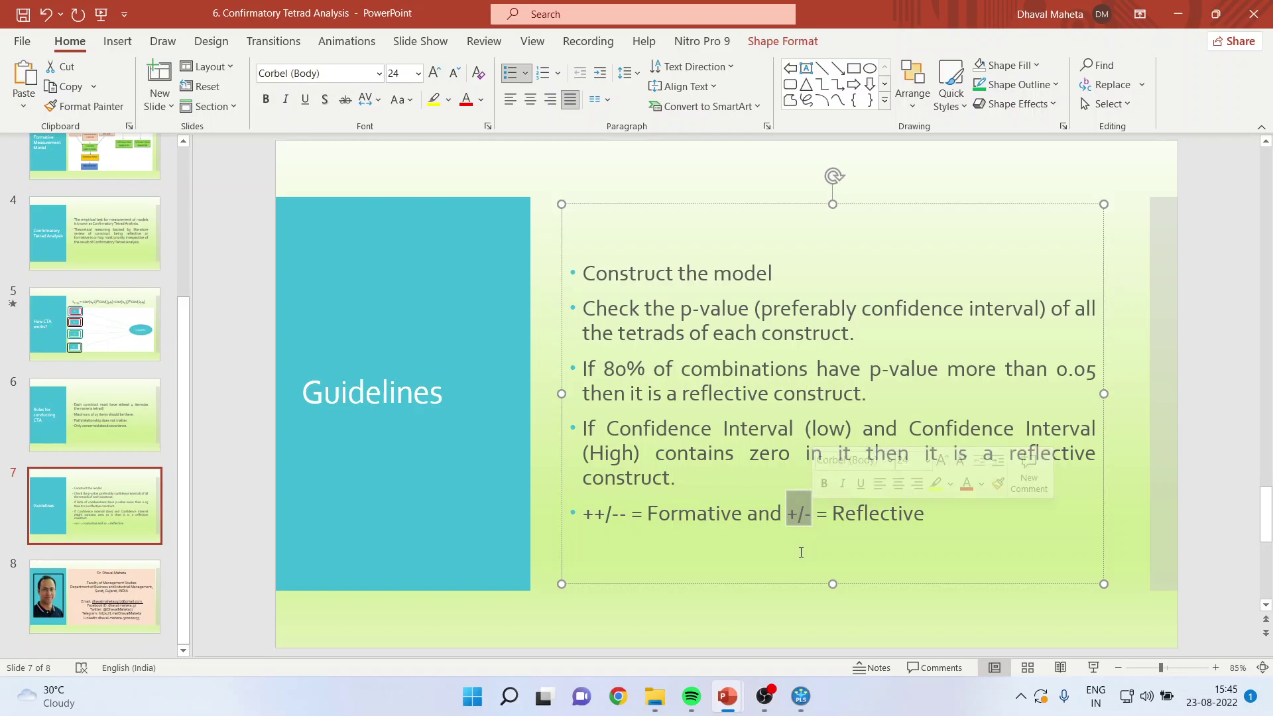
{"action": "left_click", "coordinate": [801, 697]}
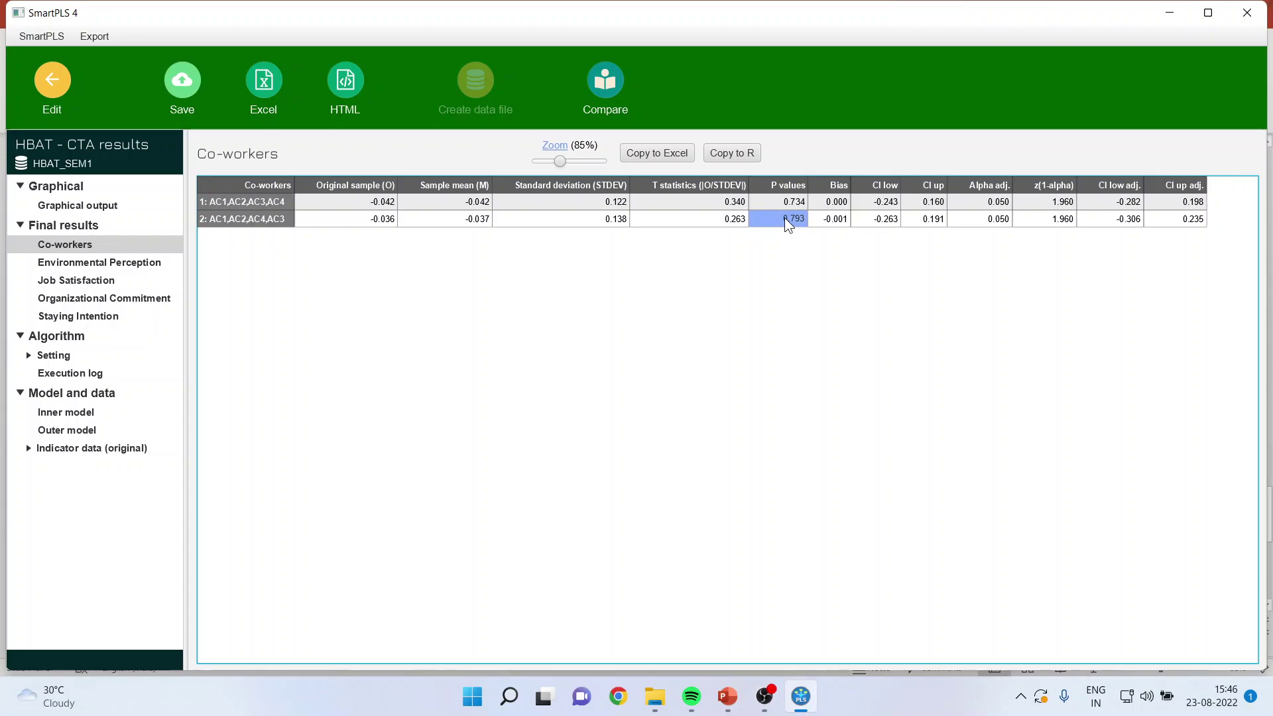
Step: Point out the Co-workers tetrads' adjusted CI limits, then display Environmental Perception's tetrad table
{"action": "left_click", "coordinate": [1122, 202]}
{"action": "left_click", "coordinate": [1184, 200]}
{"action": "left_click", "coordinate": [1115, 218]}
{"action": "left_click", "coordinate": [1179, 218]}
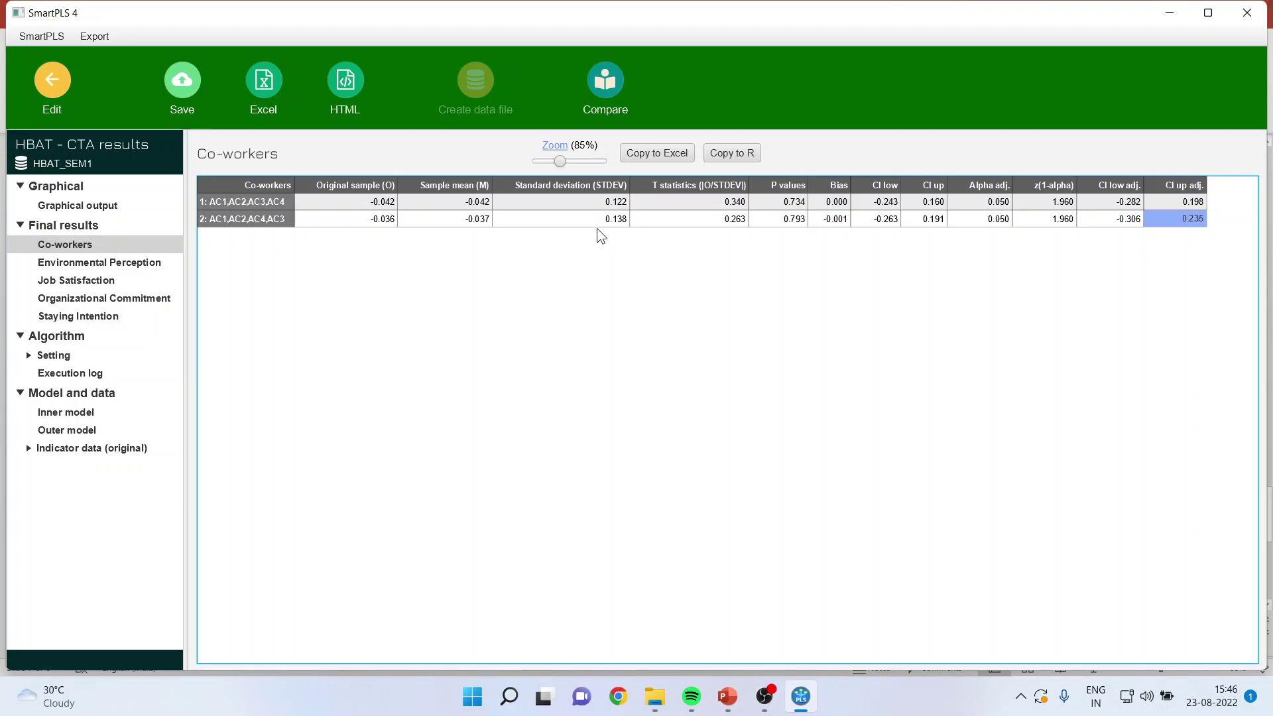
{"action": "left_click", "coordinate": [126, 264]}
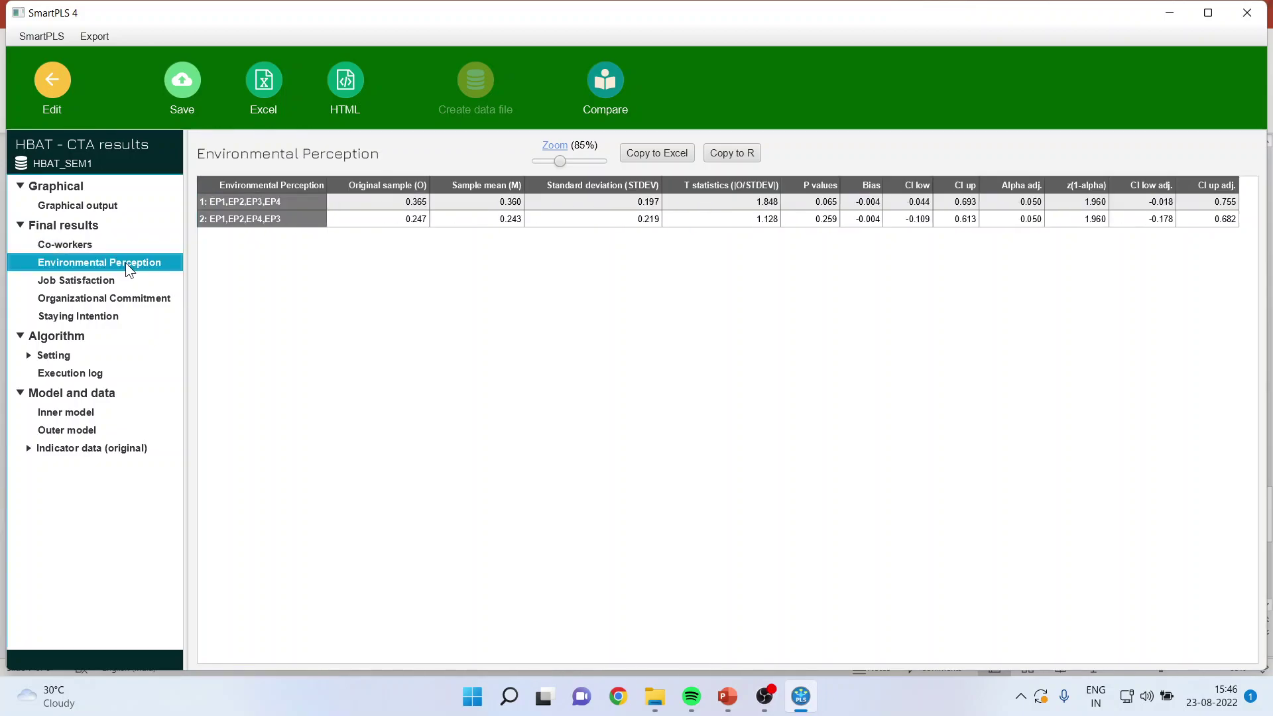
Step: Highlight Environmental Perception's p values and adjusted CI limits, then display Job Satisfaction's tetrads
{"action": "left_click_drag", "start_coordinate": [796, 202], "coordinate": [832, 266]}
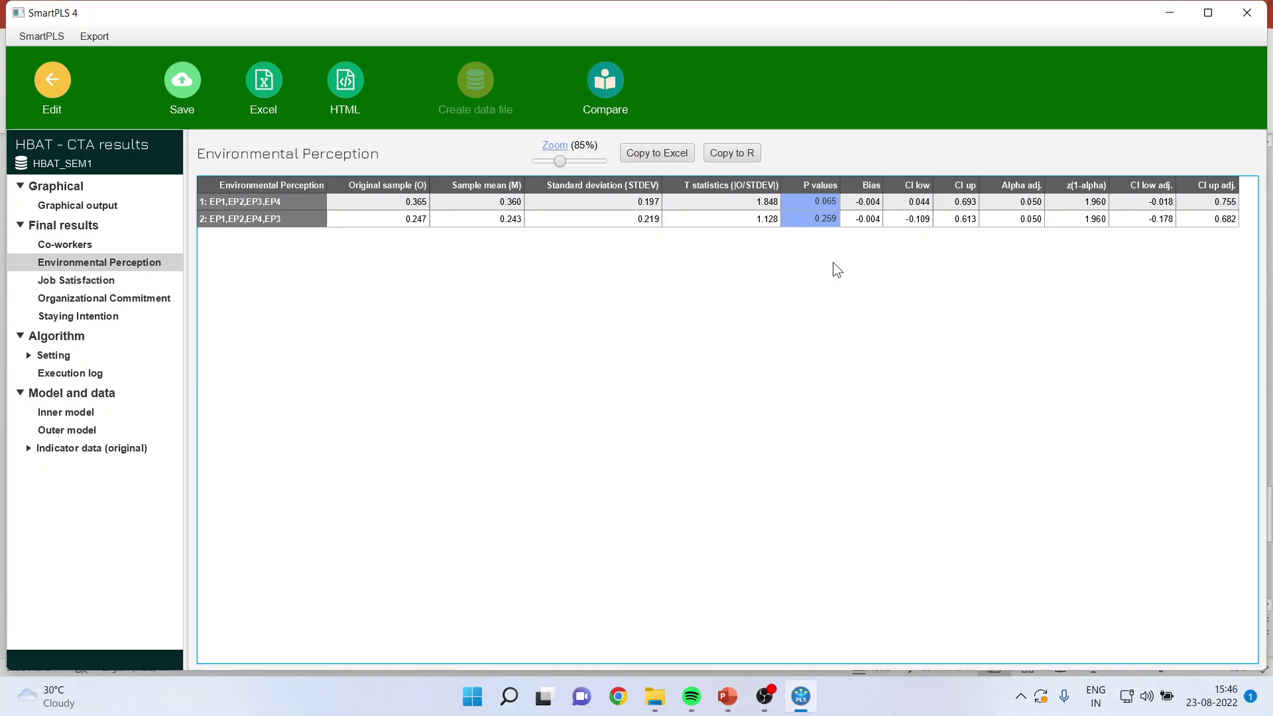
{"action": "left_click", "coordinate": [1156, 200]}
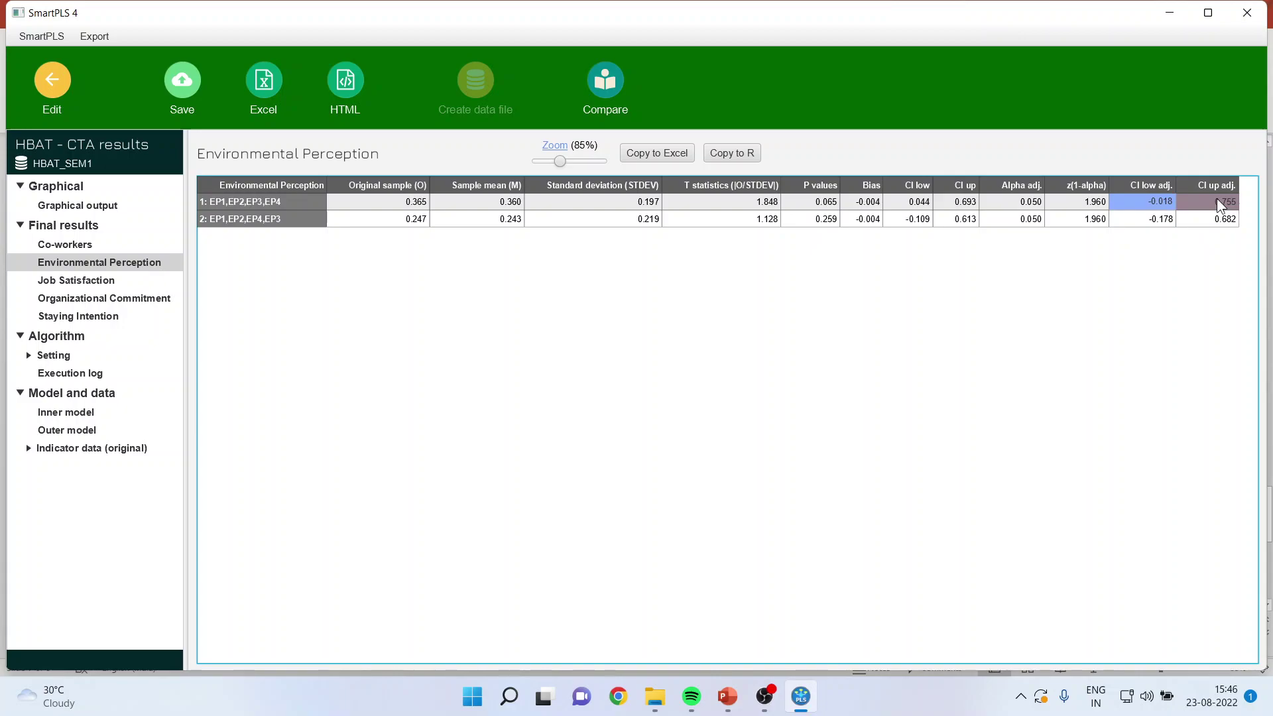
{"action": "left_click", "coordinate": [1161, 219]}
{"action": "left_click", "coordinate": [1231, 218]}
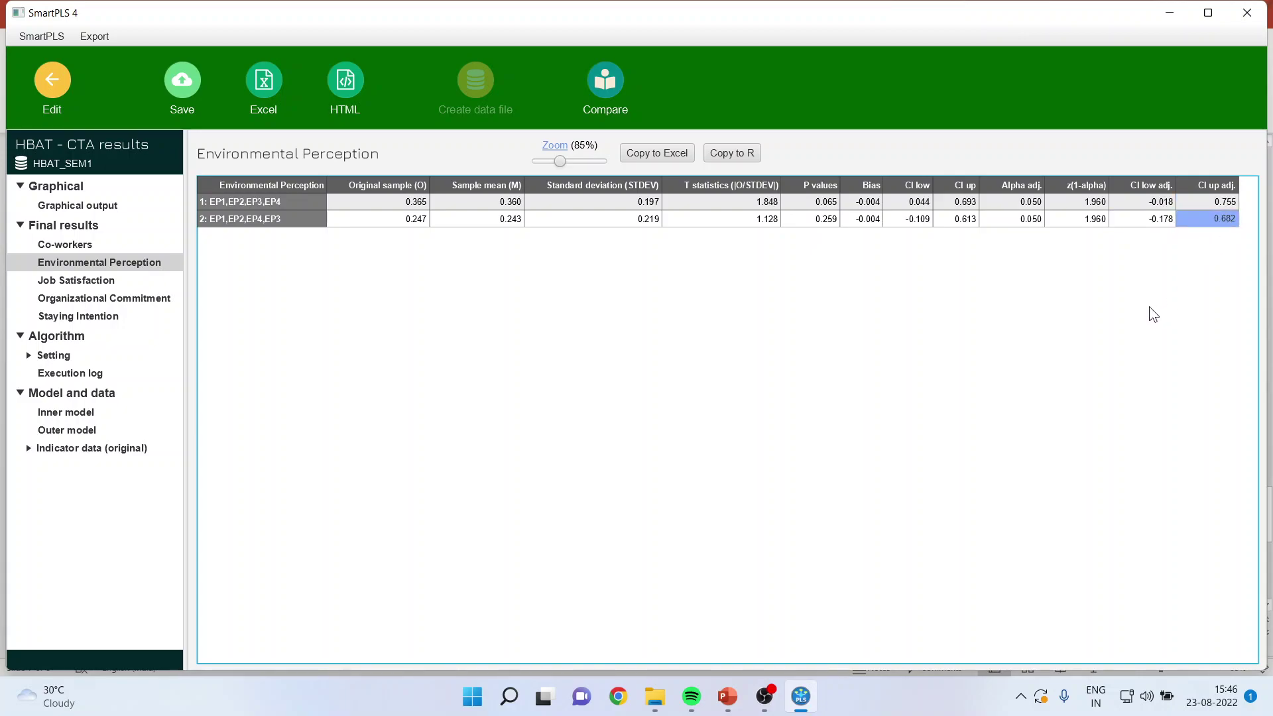
{"action": "left_click", "coordinate": [57, 282]}
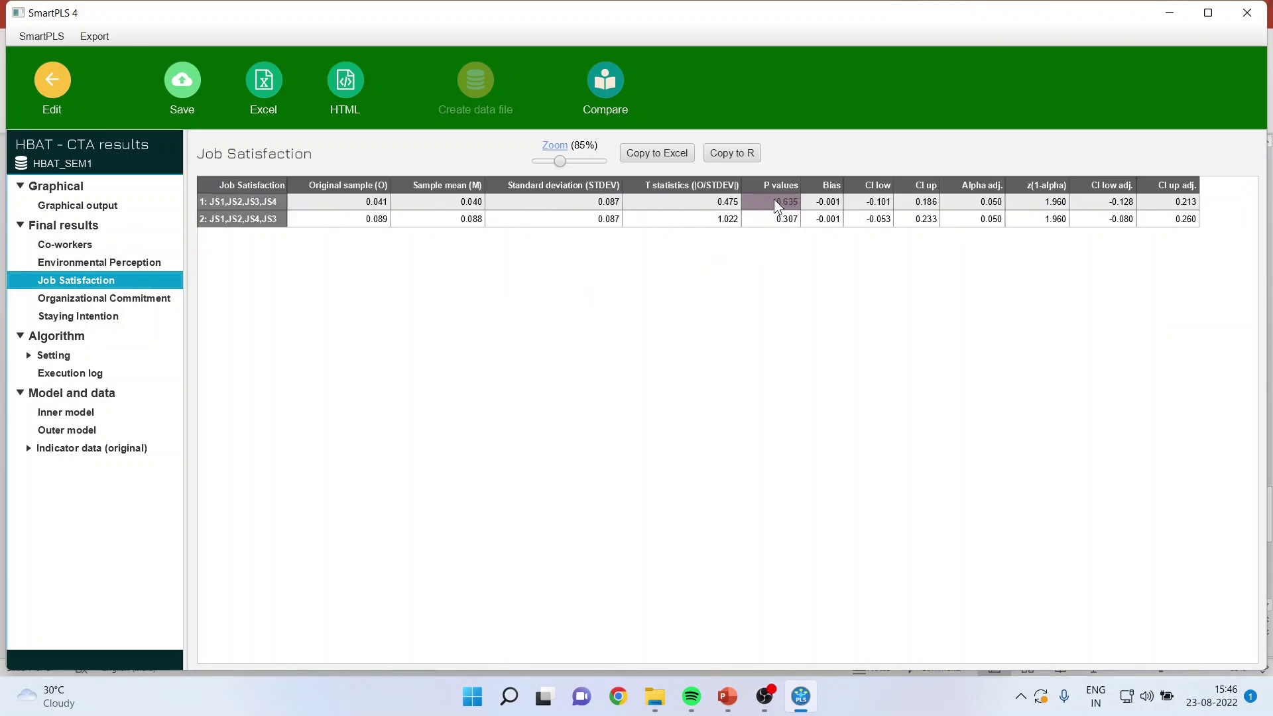
Step: Highlight Job Satisfaction's p values 0.635 and 0.307 and adjusted CI limits, then show Organizational Commitment
{"action": "left_click_drag", "start_coordinate": [775, 200], "coordinate": [776, 217]}
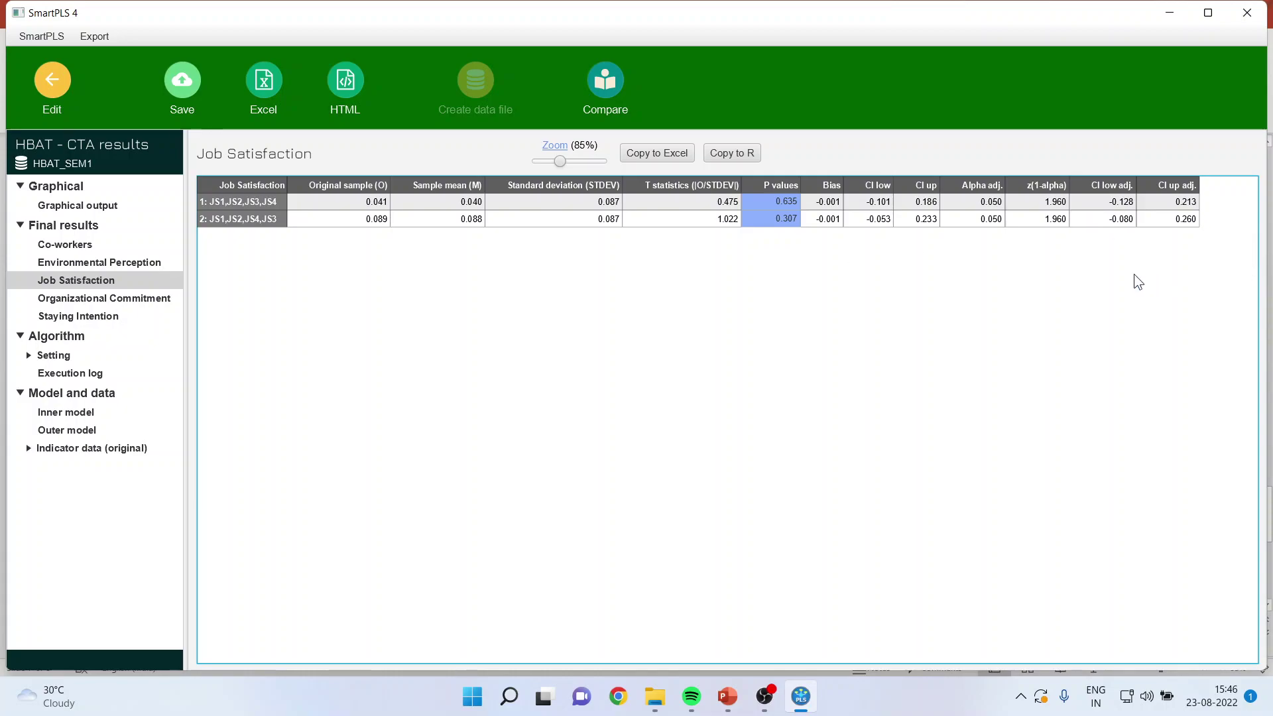
{"action": "left_click", "coordinate": [1111, 201]}
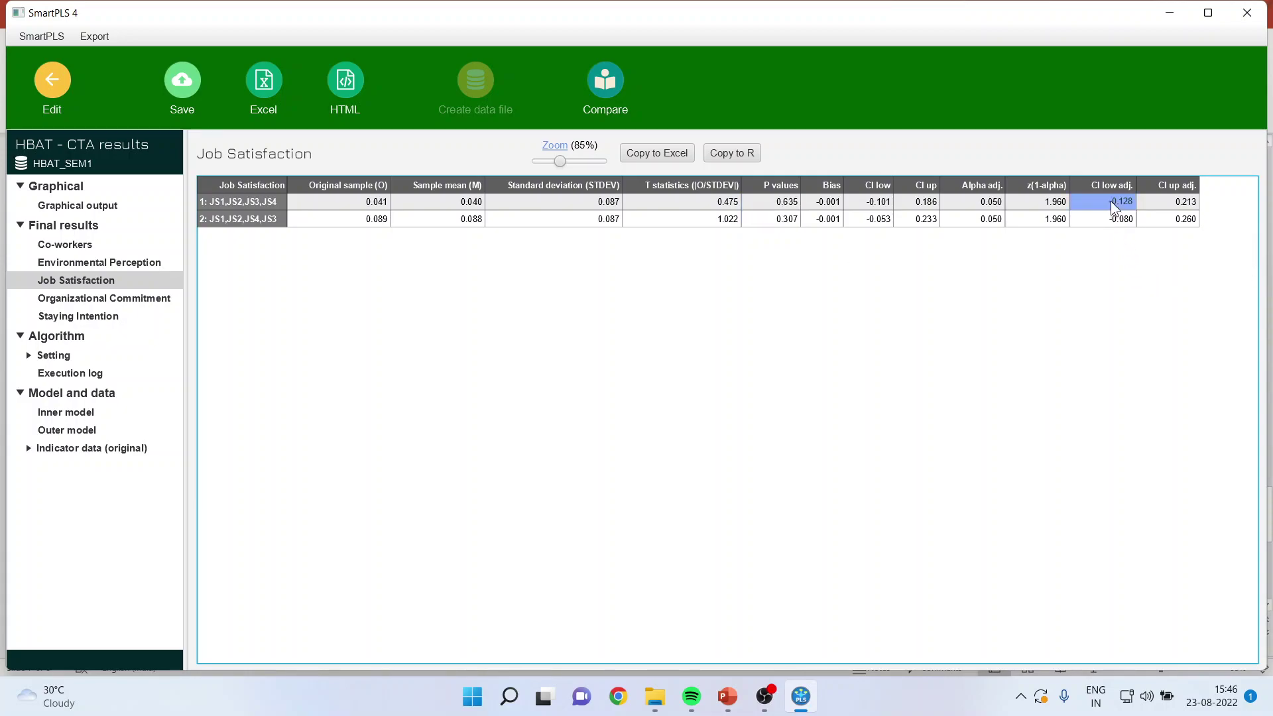
{"action": "left_click", "coordinate": [1120, 222]}
{"action": "left_click", "coordinate": [1187, 222]}
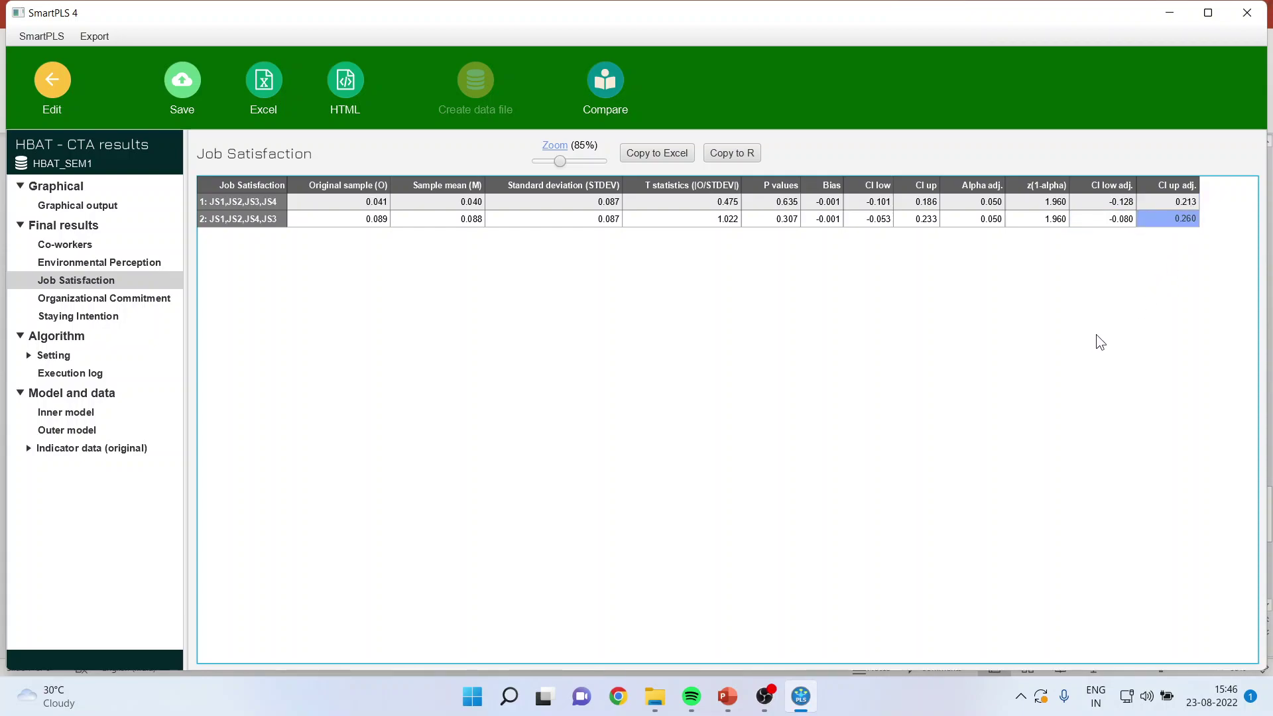
{"action": "left_click", "coordinate": [169, 298]}
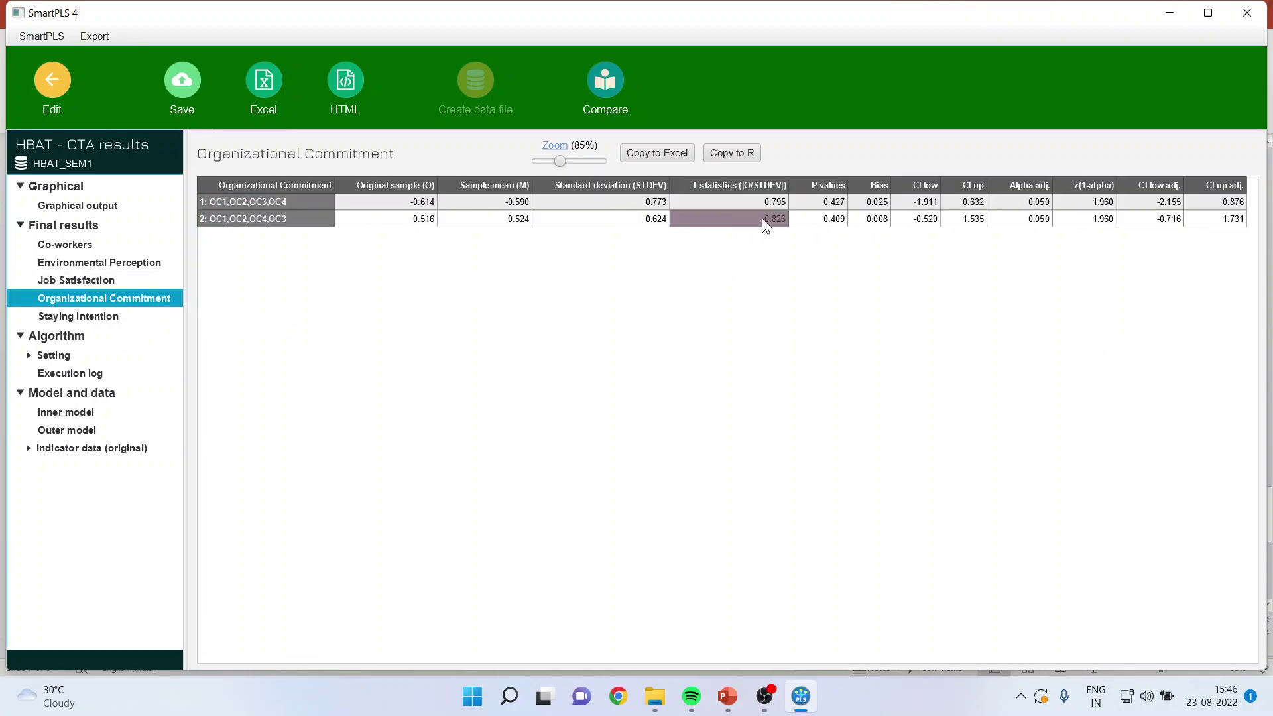
Step: Highlight Organizational Commitment's p values 0.427 and 0.409 and adjusted interval, then show Staying Intention
{"action": "left_click_drag", "start_coordinate": [817, 201], "coordinate": [816, 217]}
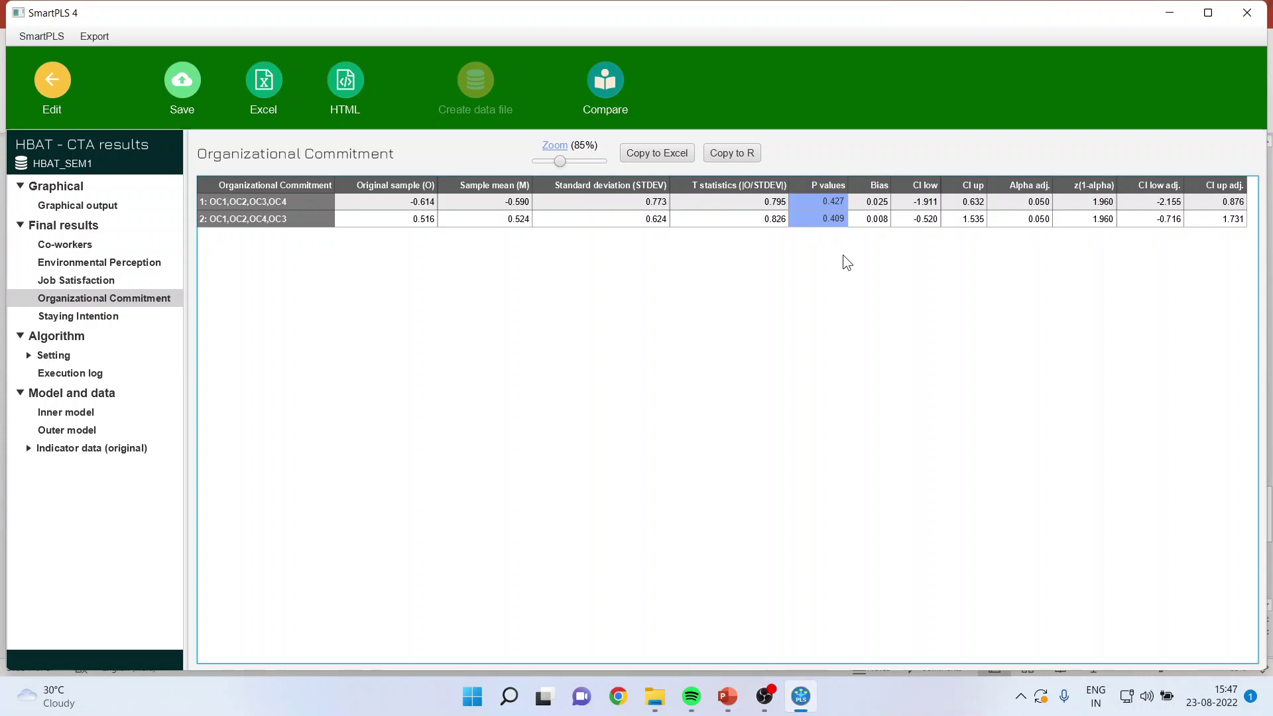
{"action": "left_click_drag", "start_coordinate": [1157, 204], "coordinate": [1215, 221]}
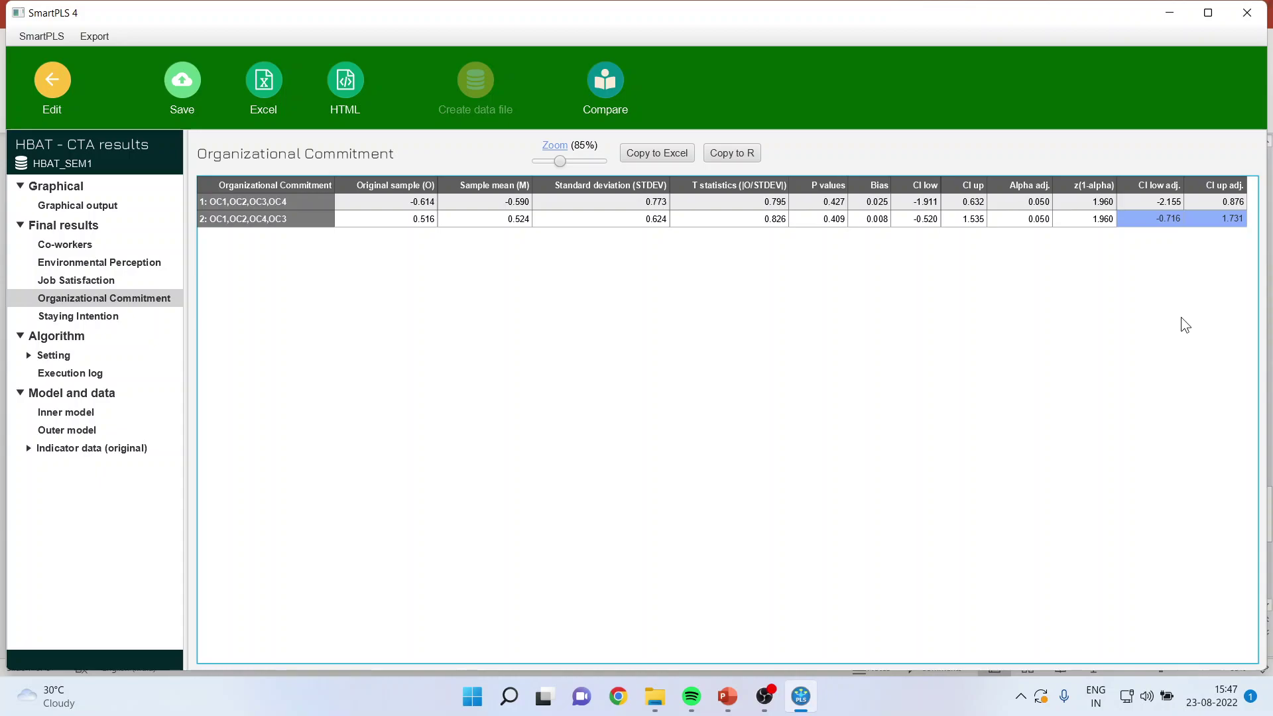
{"action": "left_click", "coordinate": [97, 318]}
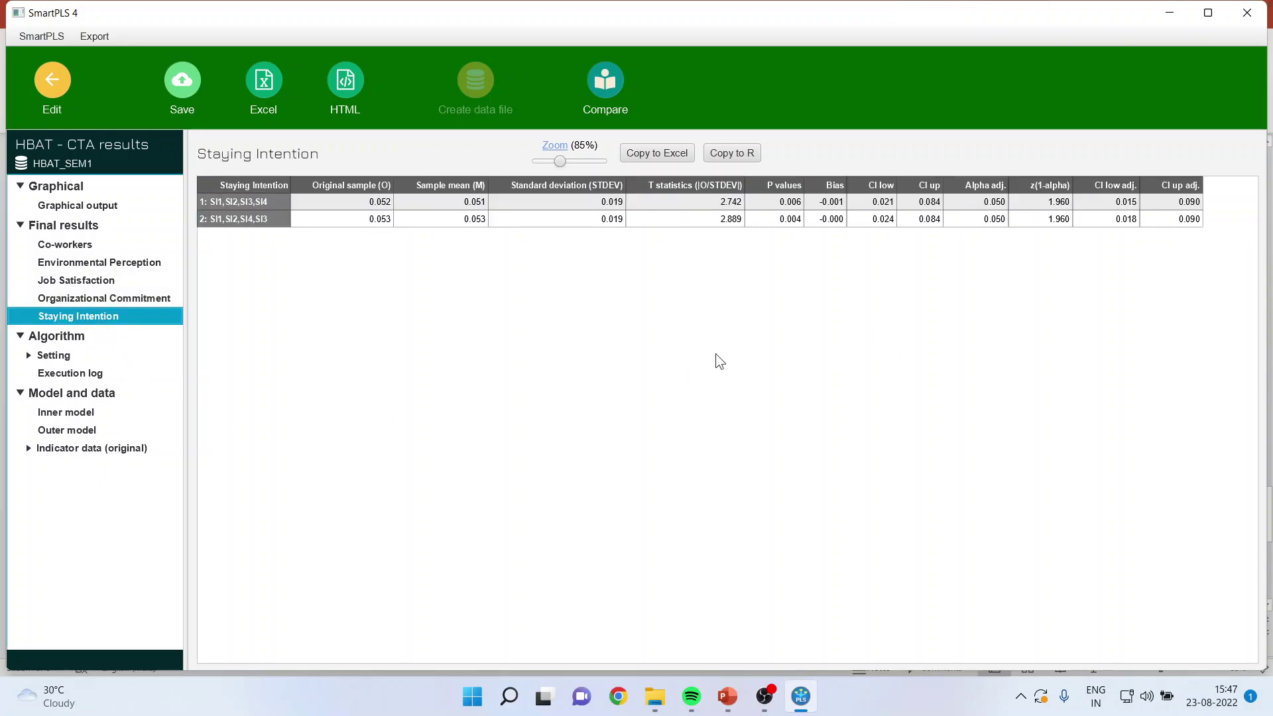
{"action": "left_click", "coordinate": [783, 203]}
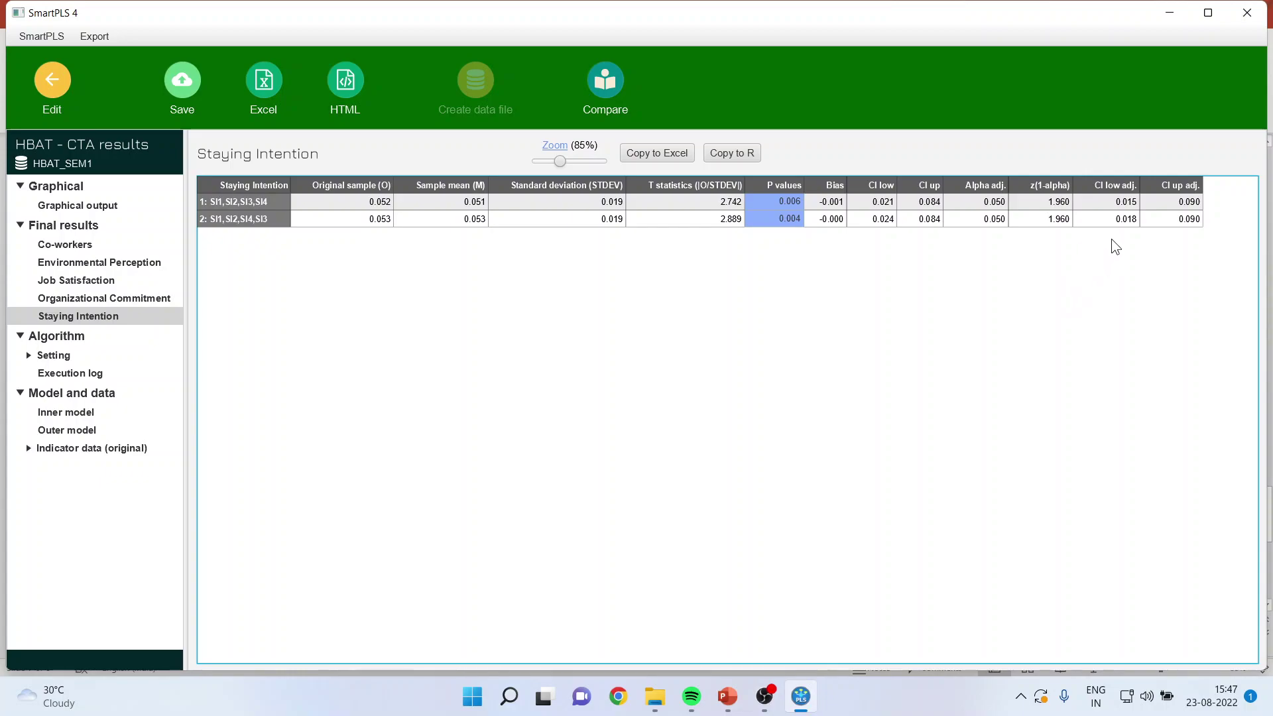
{"action": "left_click_drag", "start_coordinate": [1110, 197], "coordinate": [1156, 198]}
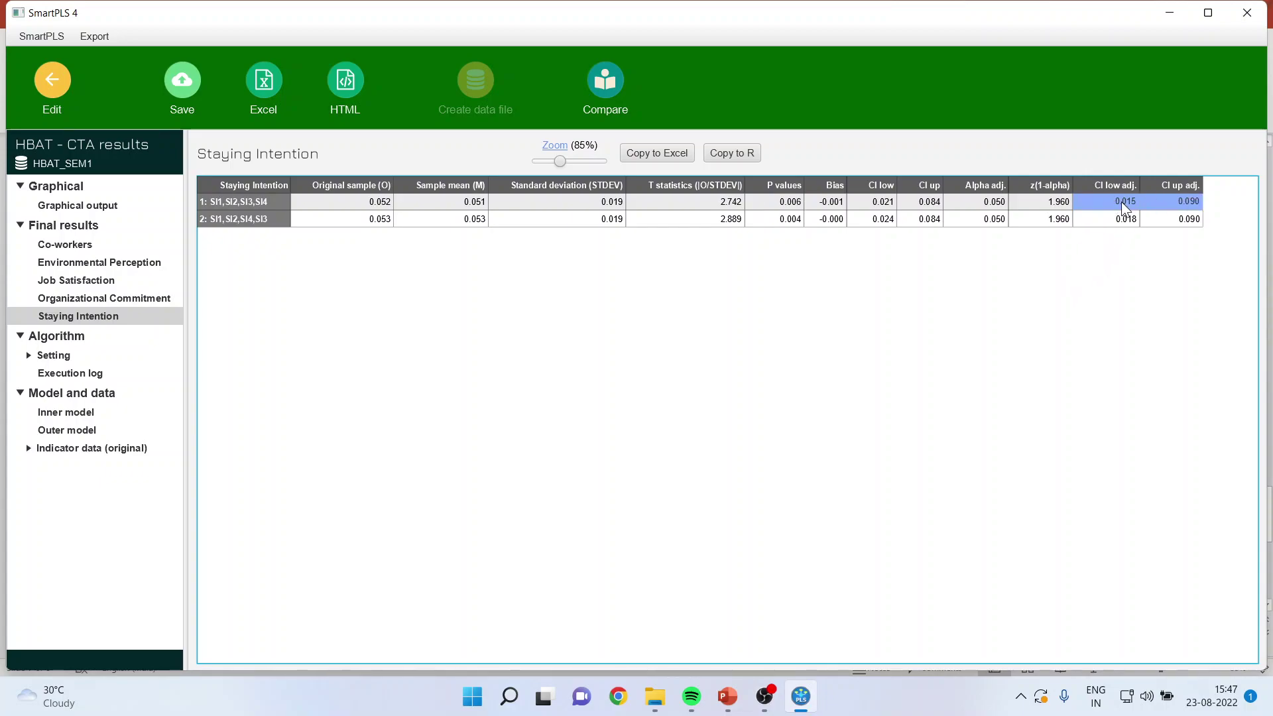
{"action": "left_click", "coordinate": [1168, 201]}
{"action": "left_click", "coordinate": [1167, 217]}
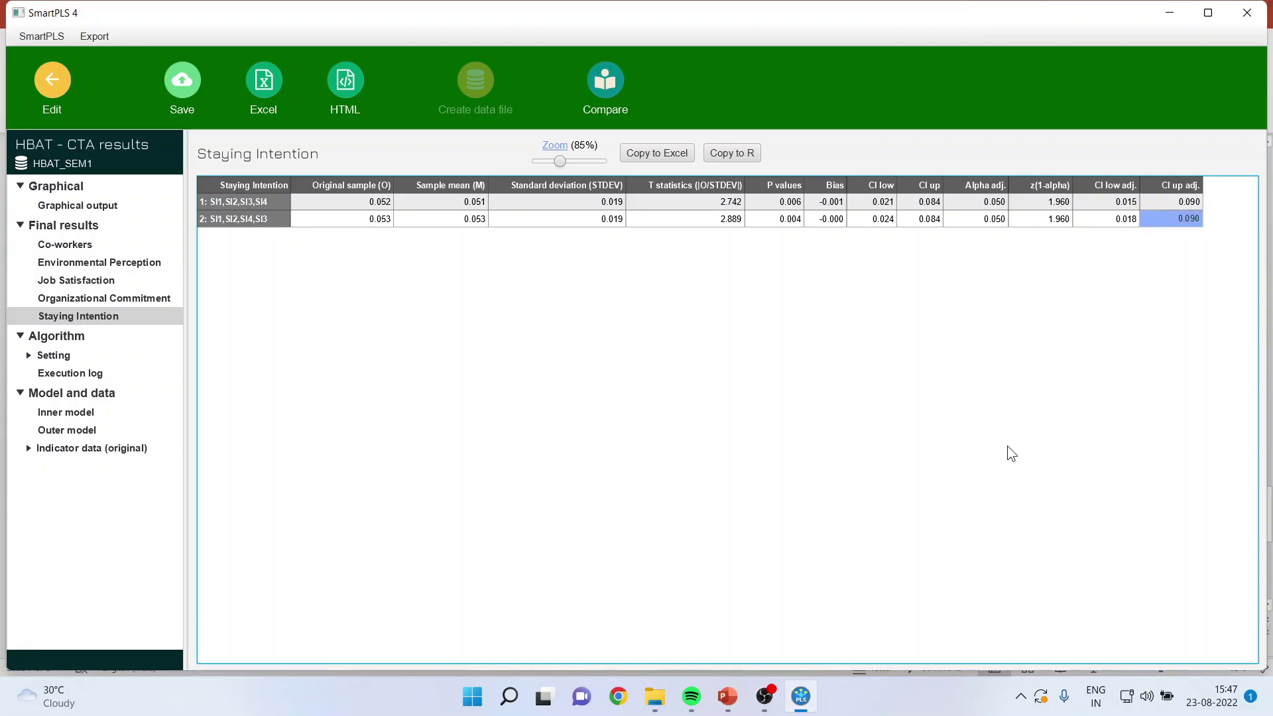
{"action": "mouse_move", "coordinate": [732, 706]}
{"action": "left_click", "coordinate": [754, 652]}
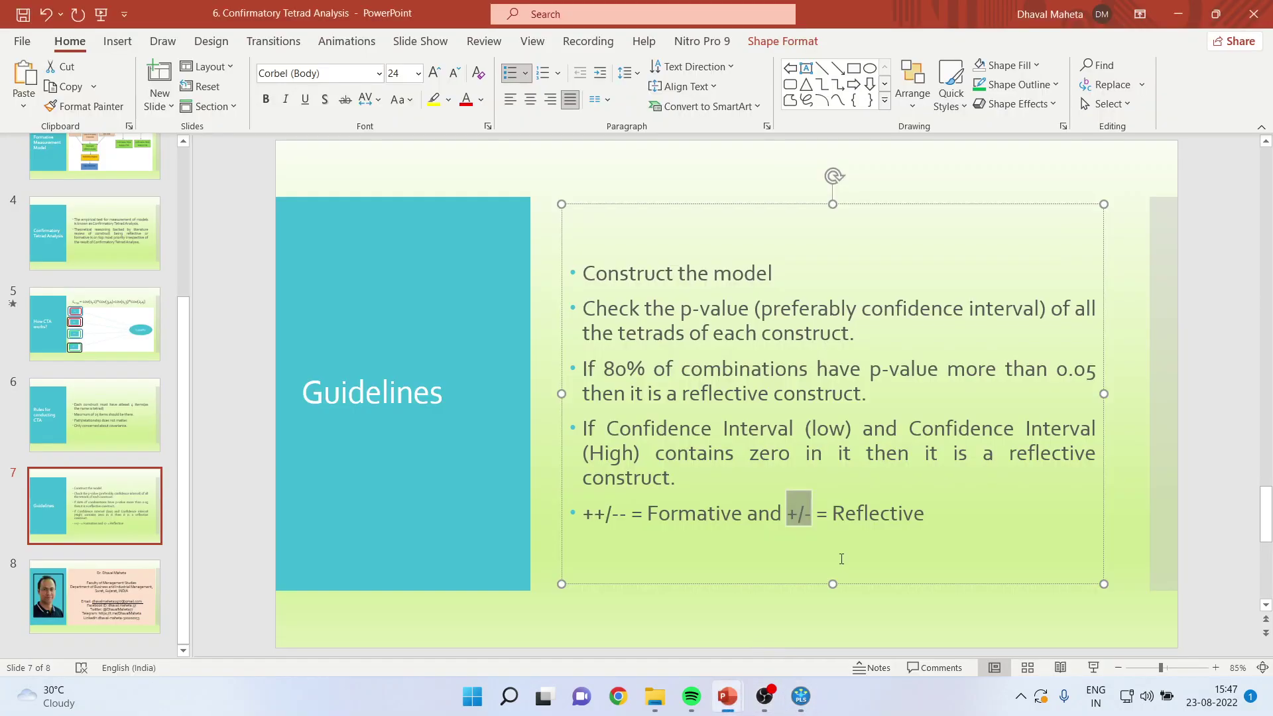
{"action": "left_click", "coordinate": [794, 523]}
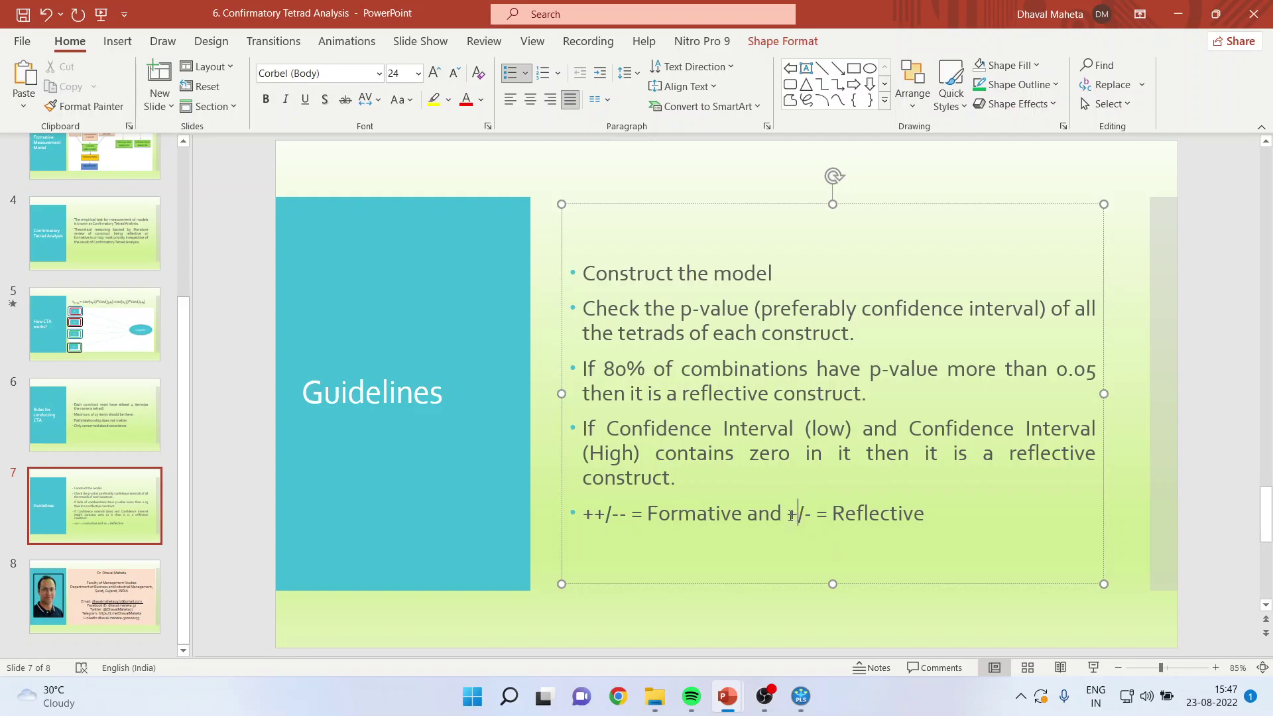
{"action": "left_click_drag", "start_coordinate": [793, 516], "coordinate": [799, 518]}
{"action": "left_click_drag", "start_coordinate": [583, 517], "coordinate": [605, 518]}
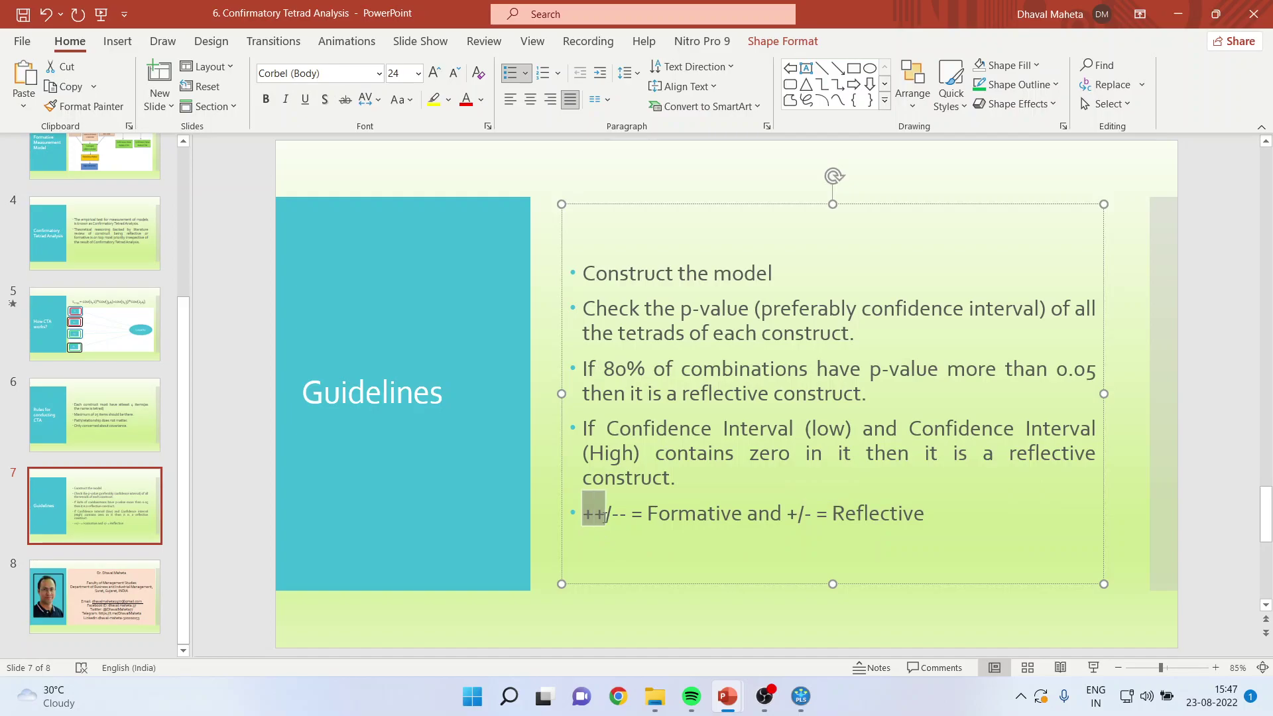
{"action": "left_click_drag", "start_coordinate": [610, 518], "coordinate": [624, 517]}
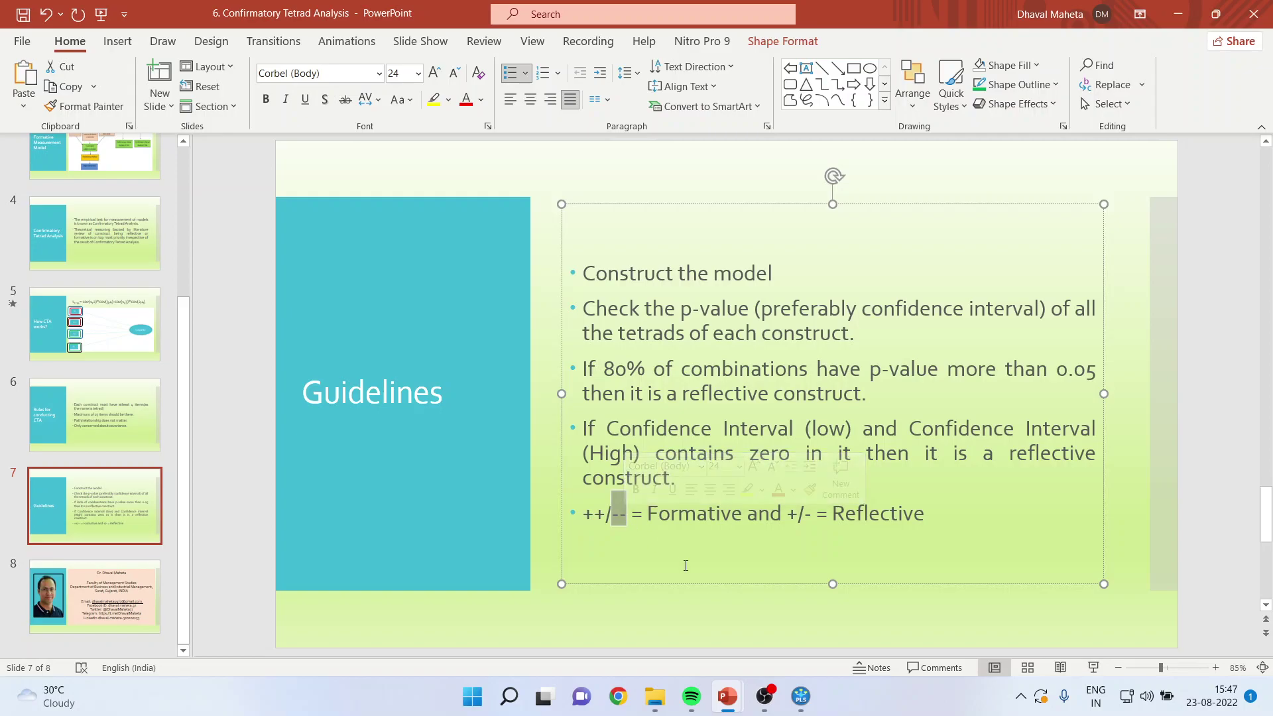
{"action": "left_click", "coordinate": [800, 696]}
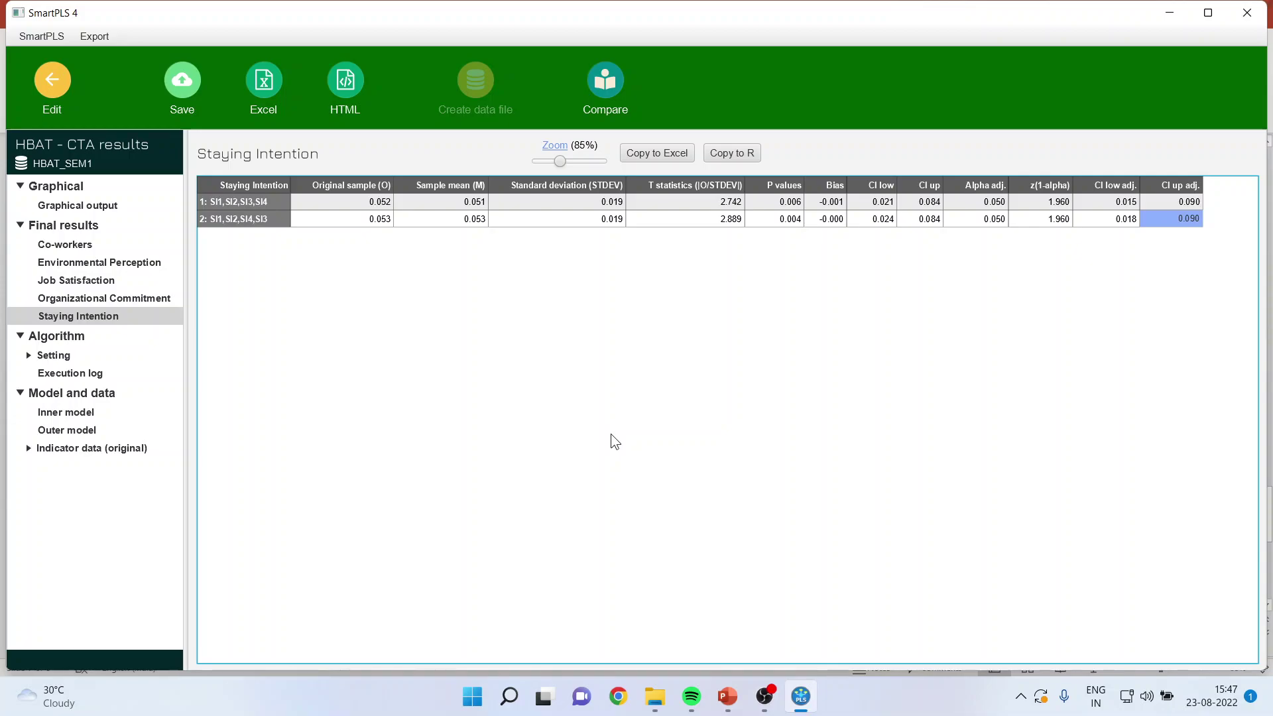
Step: Leave the HBAT model and discard its changes without saving
{"action": "left_click", "coordinate": [52, 80]}
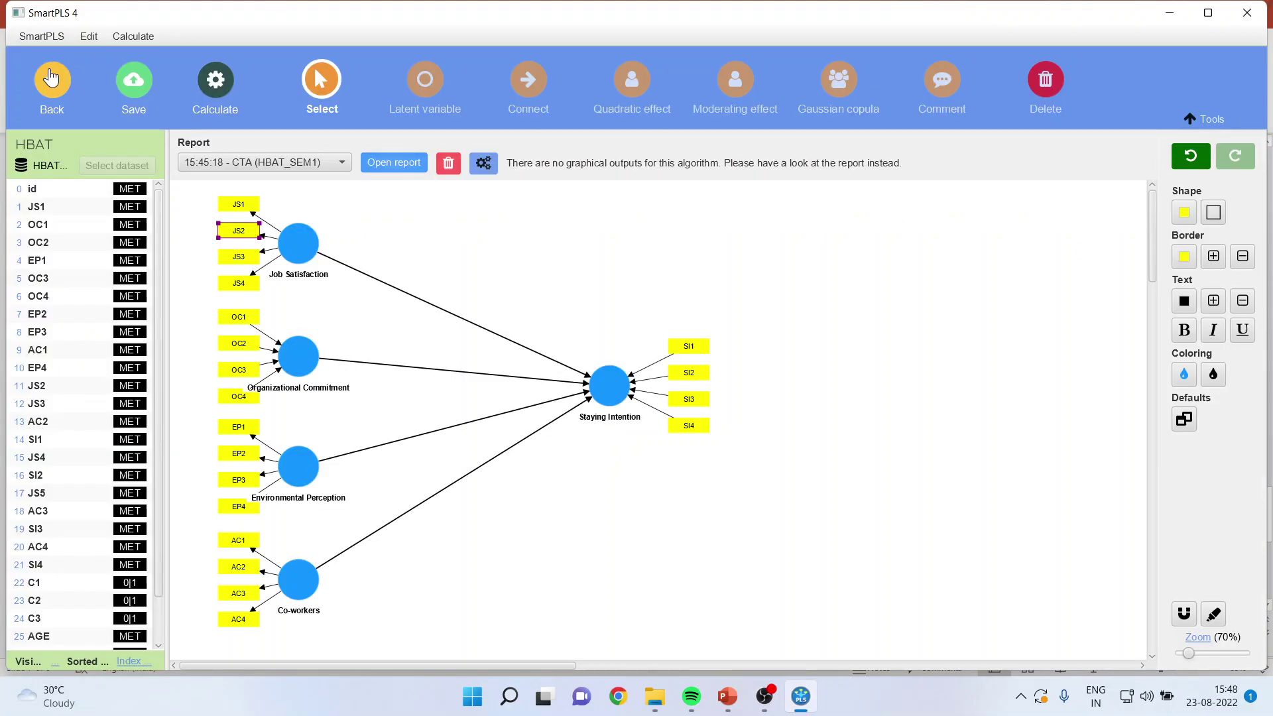
{"action": "left_click", "coordinate": [52, 79]}
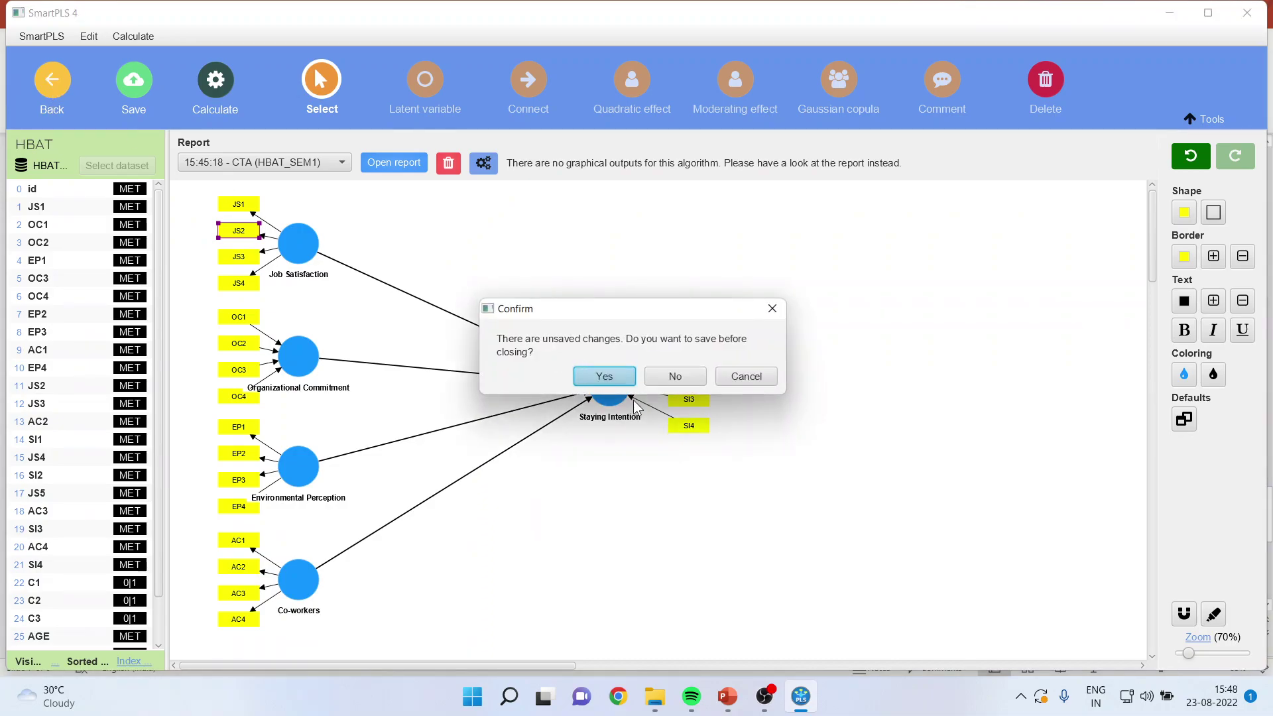
{"action": "left_click", "coordinate": [672, 377]}
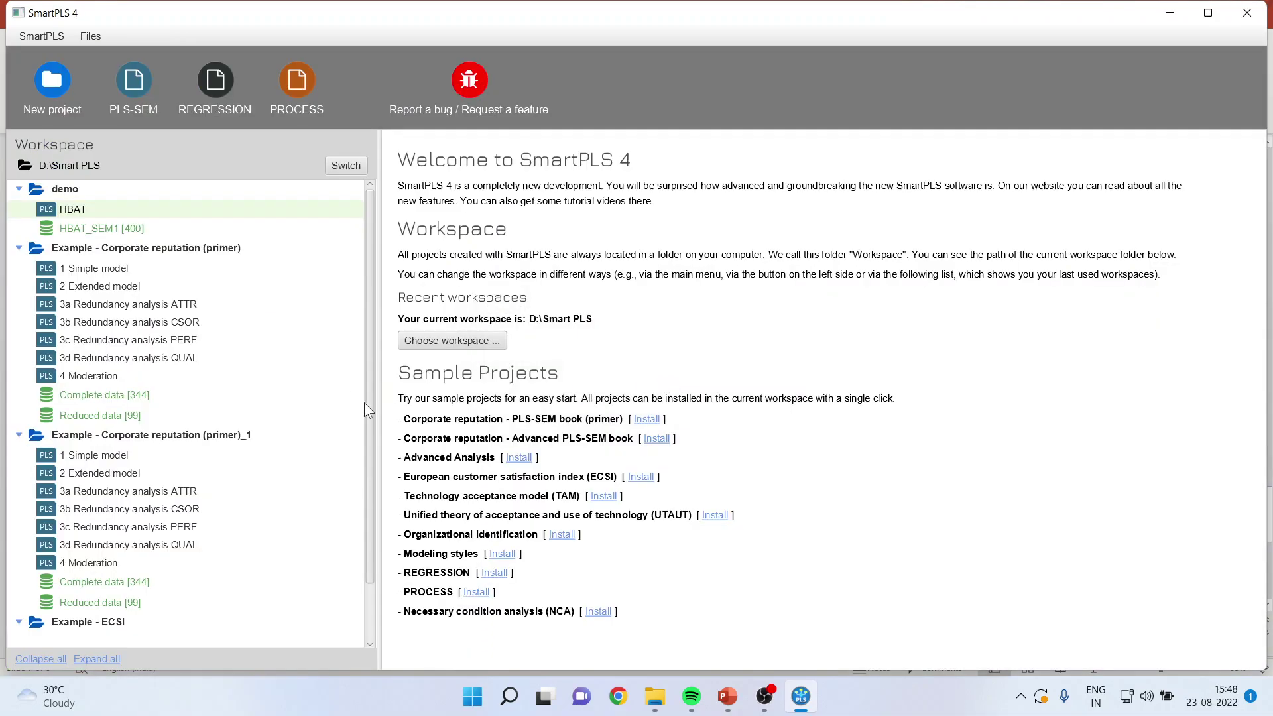
Step: Expand the Example - ECSI project and open its Model path diagram
{"action": "double_click", "coordinate": [51, 627]}
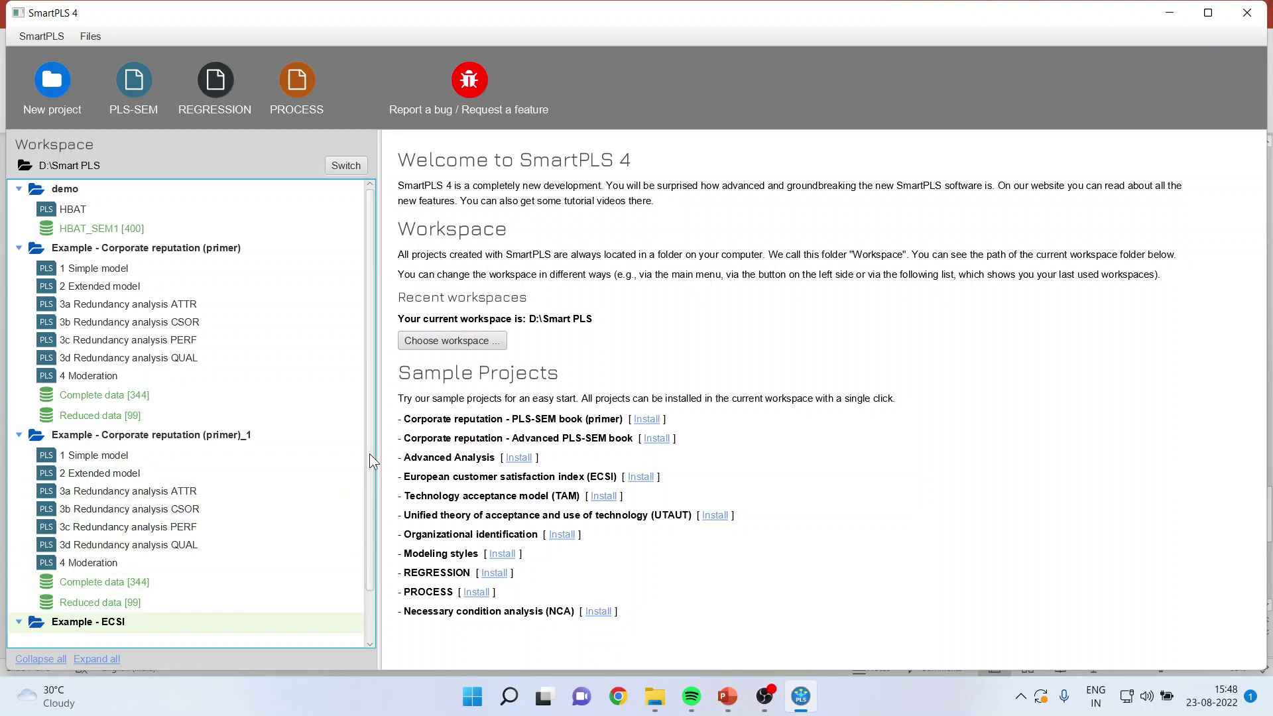
{"action": "left_click_drag", "start_coordinate": [369, 453], "coordinate": [369, 508]}
{"action": "double_click", "coordinate": [83, 576]}
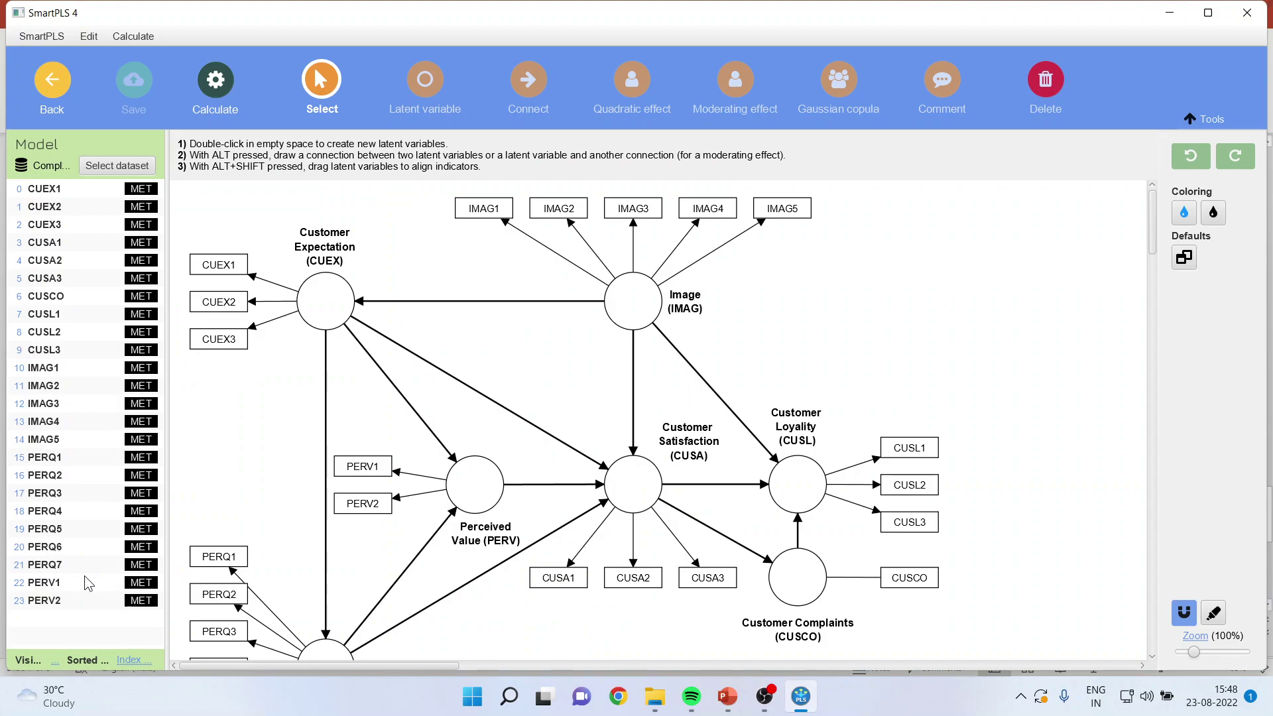
{"action": "left_click", "coordinate": [52, 80]}
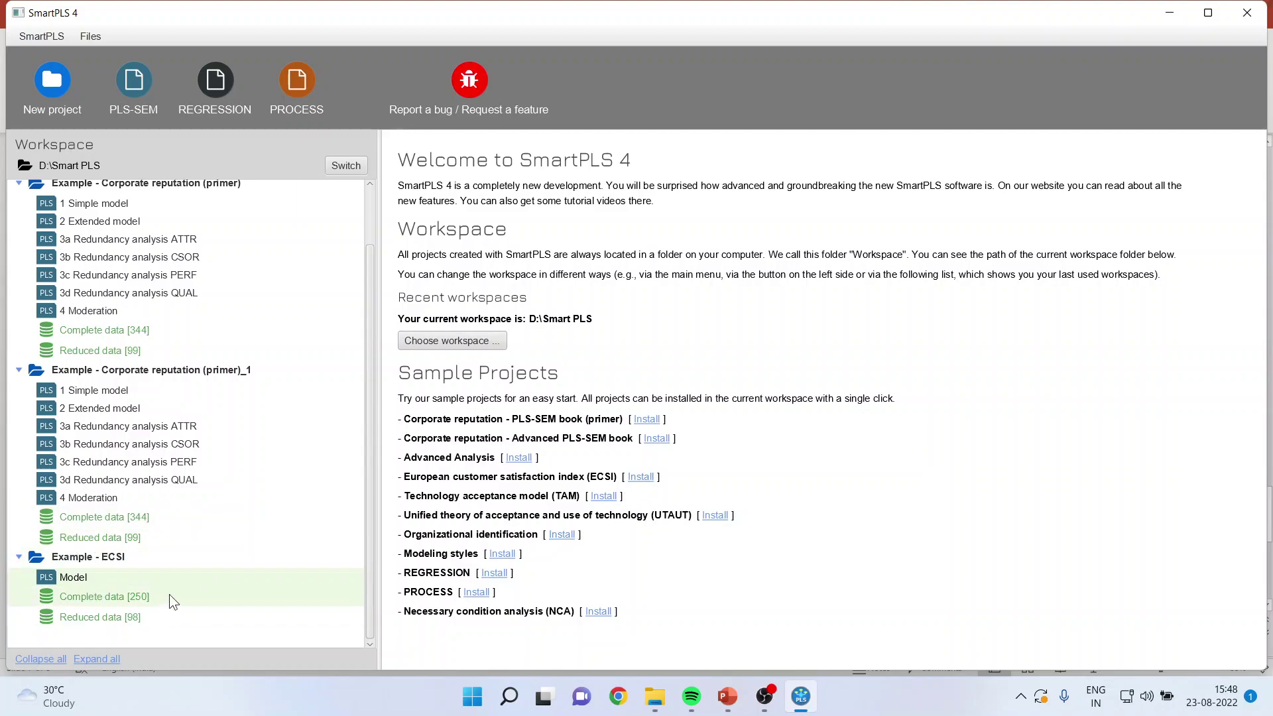
{"action": "double_click", "coordinate": [74, 579]}
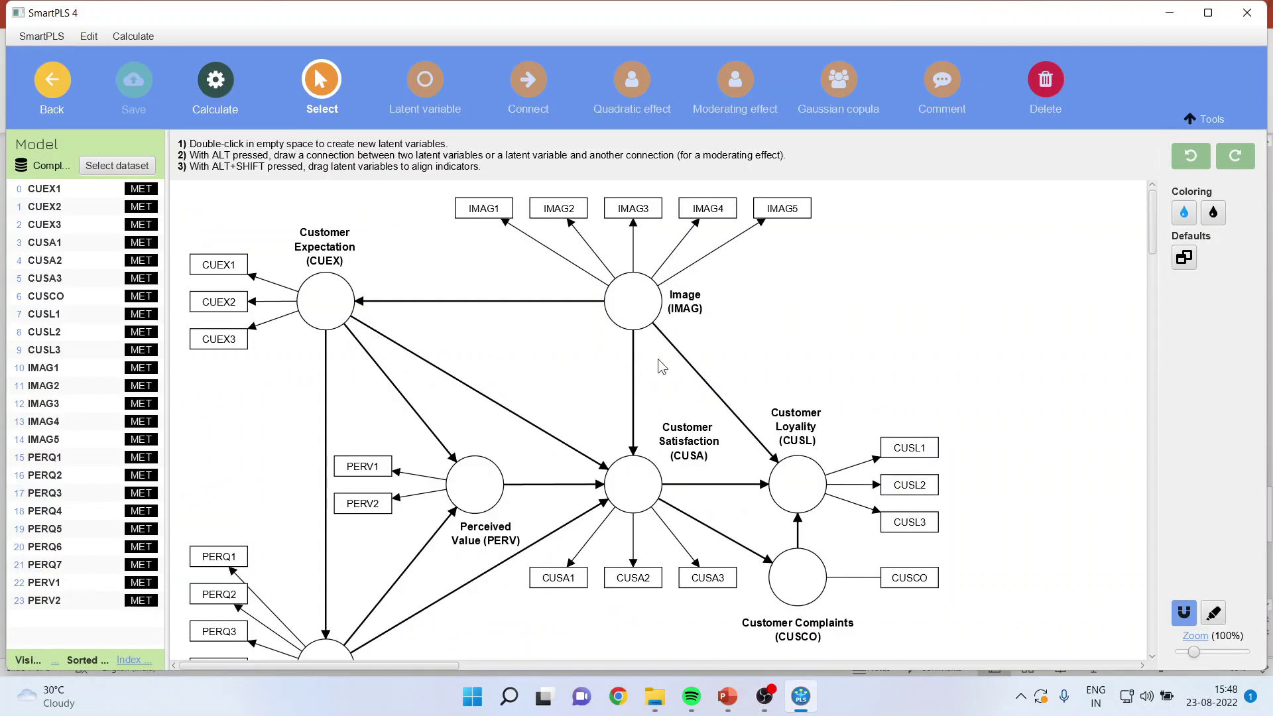
{"action": "left_click_drag", "start_coordinate": [1196, 654], "coordinate": [1192, 655]}
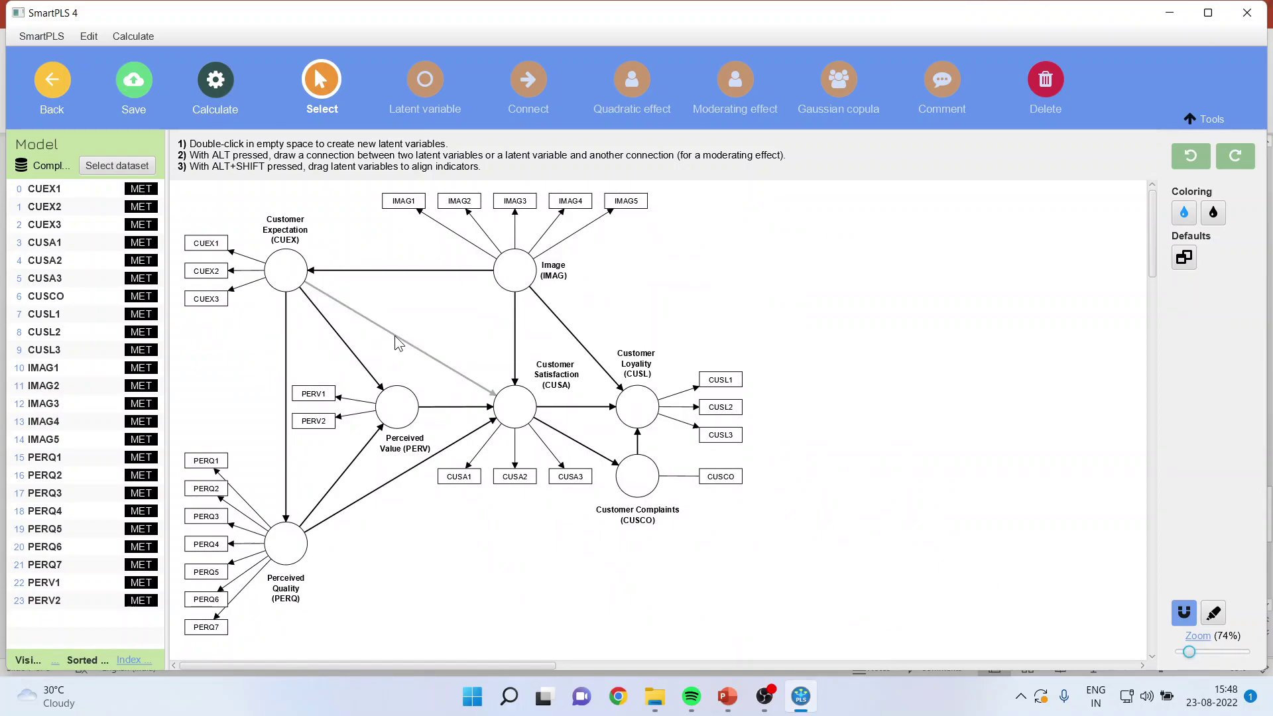
{"action": "left_click", "coordinate": [644, 405]}
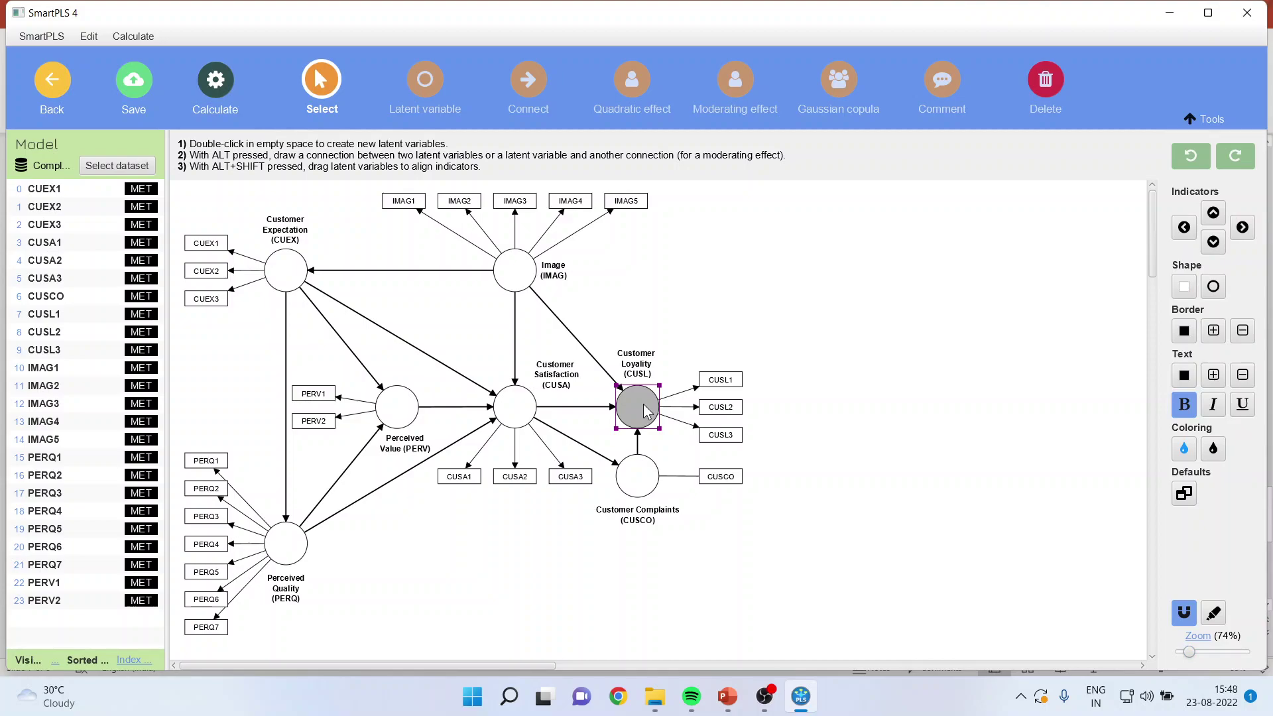
{"action": "left_click", "coordinate": [519, 272]}
{"action": "left_click", "coordinate": [641, 416]}
{"action": "left_click", "coordinate": [516, 272]}
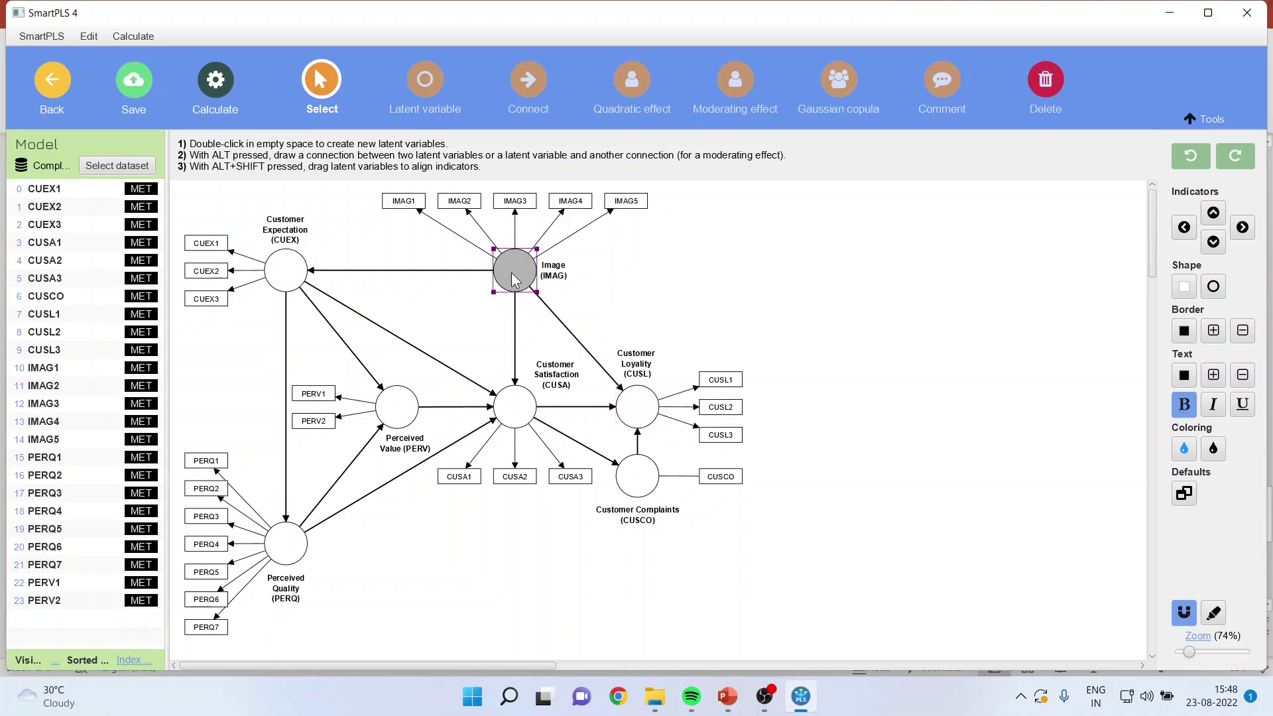
{"action": "left_click", "coordinate": [289, 279]}
{"action": "left_click", "coordinate": [285, 542]}
{"action": "left_click", "coordinate": [396, 417]}
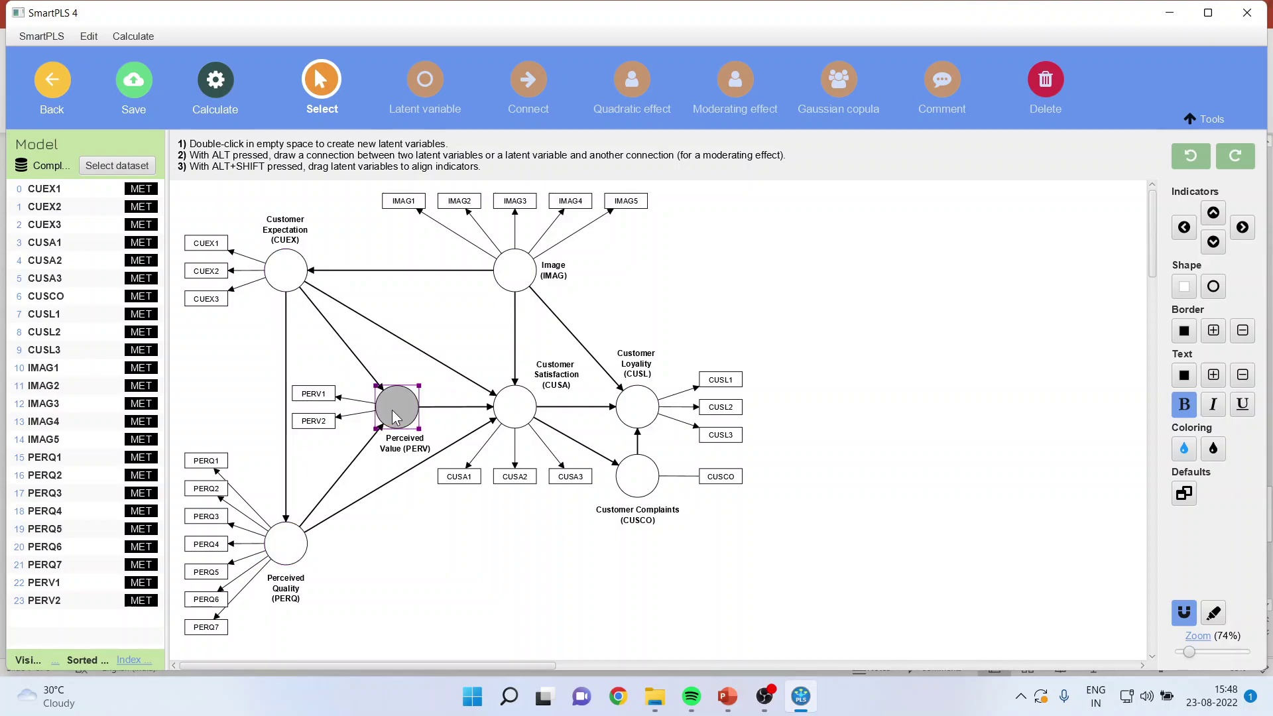
{"action": "left_click", "coordinate": [523, 422]}
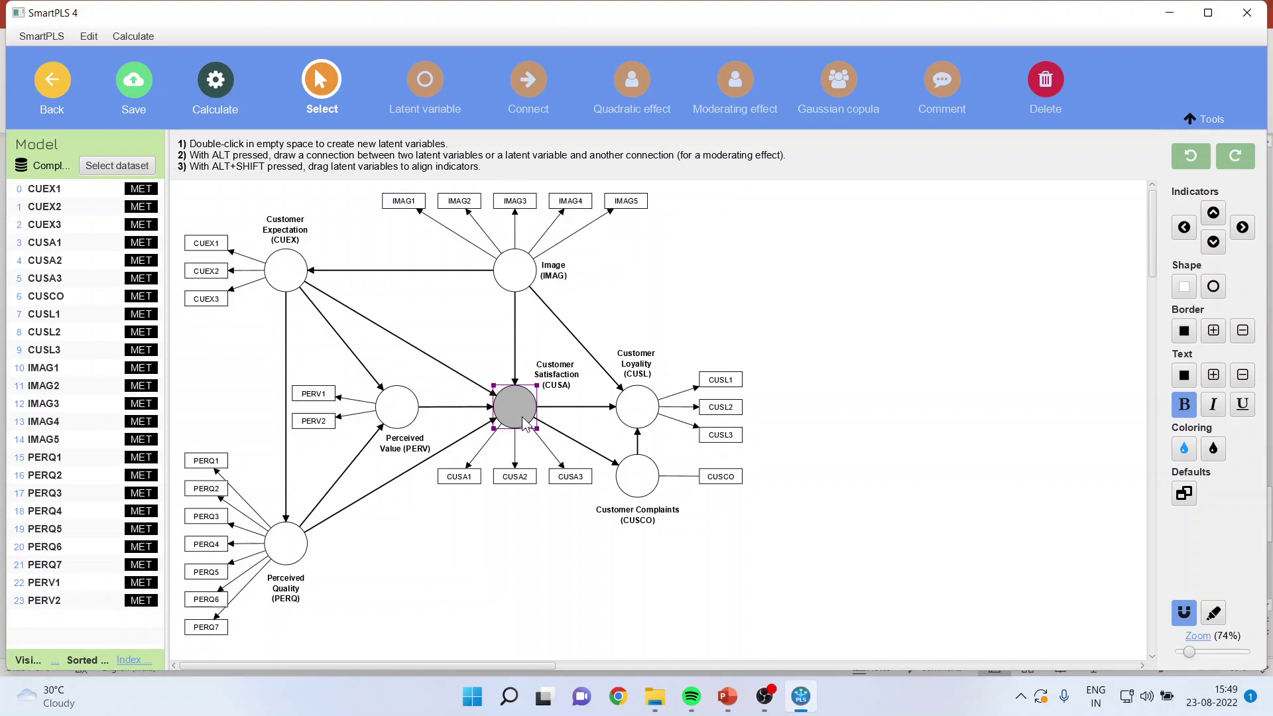
{"action": "left_click", "coordinate": [637, 416]}
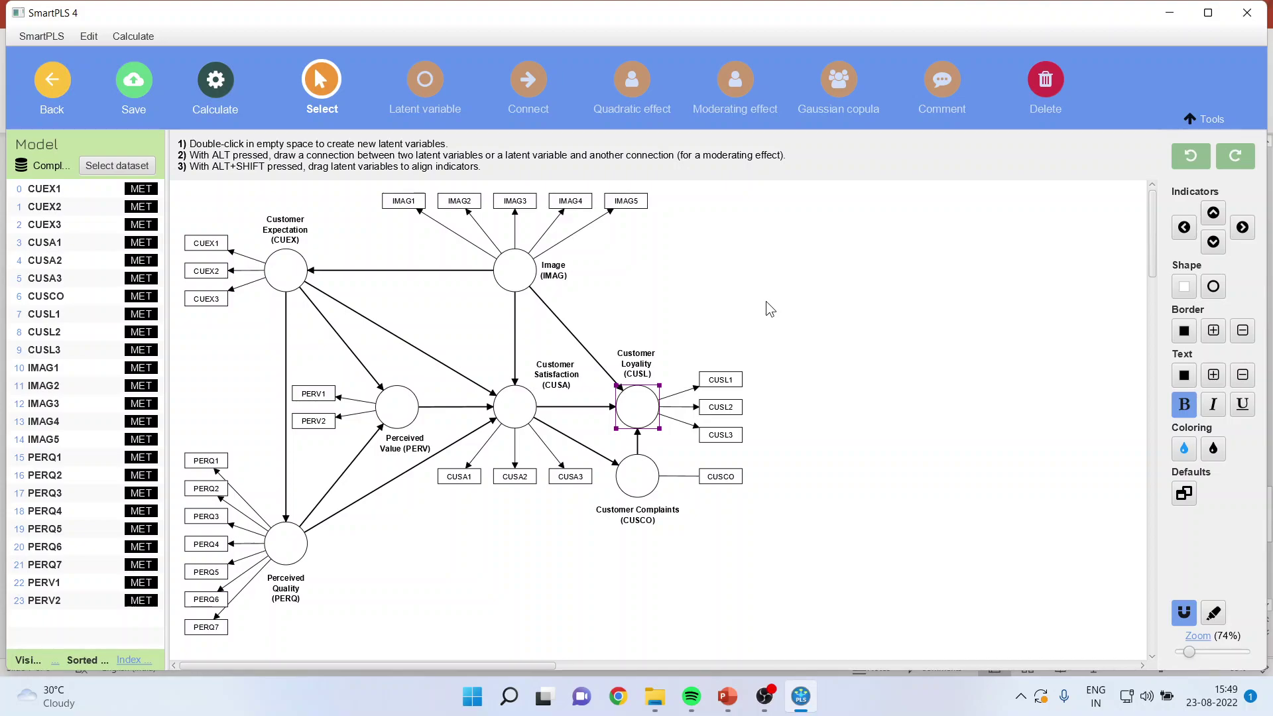
Step: Review the CUSL1, CUSL2 and CUSL3 indicators of the ECSI model
{"action": "left_click", "coordinate": [214, 98]}
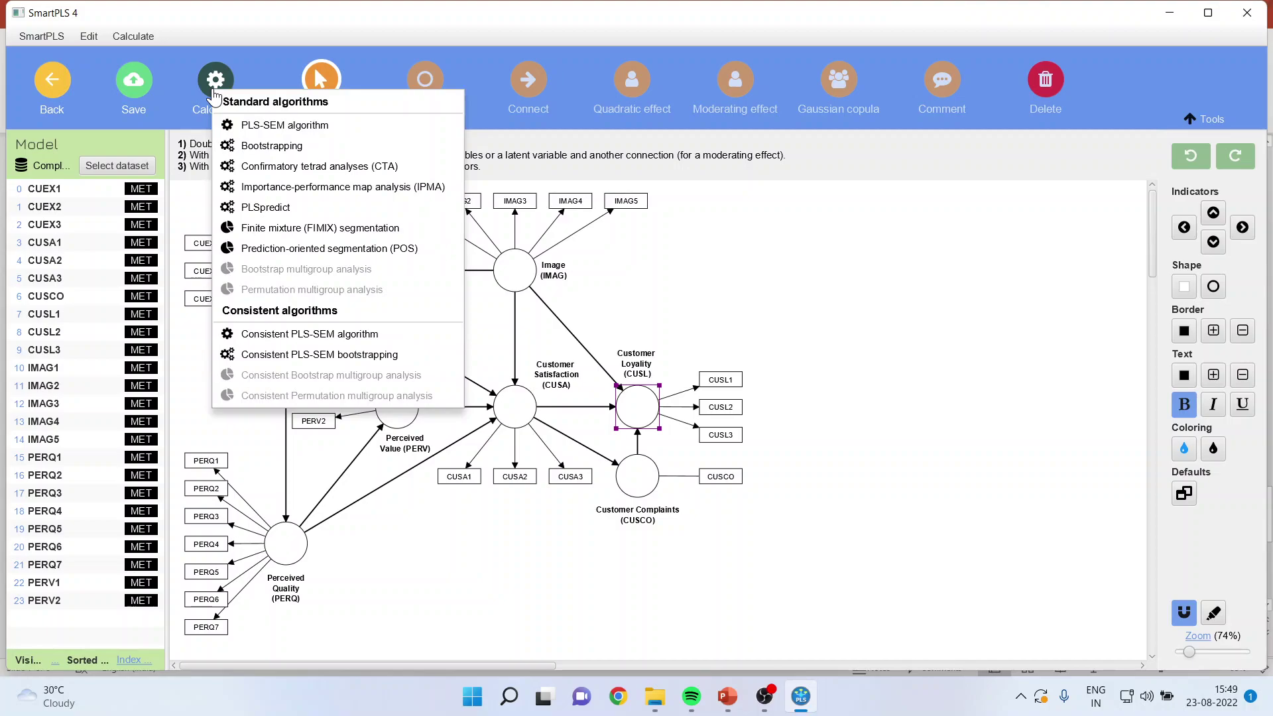
{"action": "left_click", "coordinate": [787, 273]}
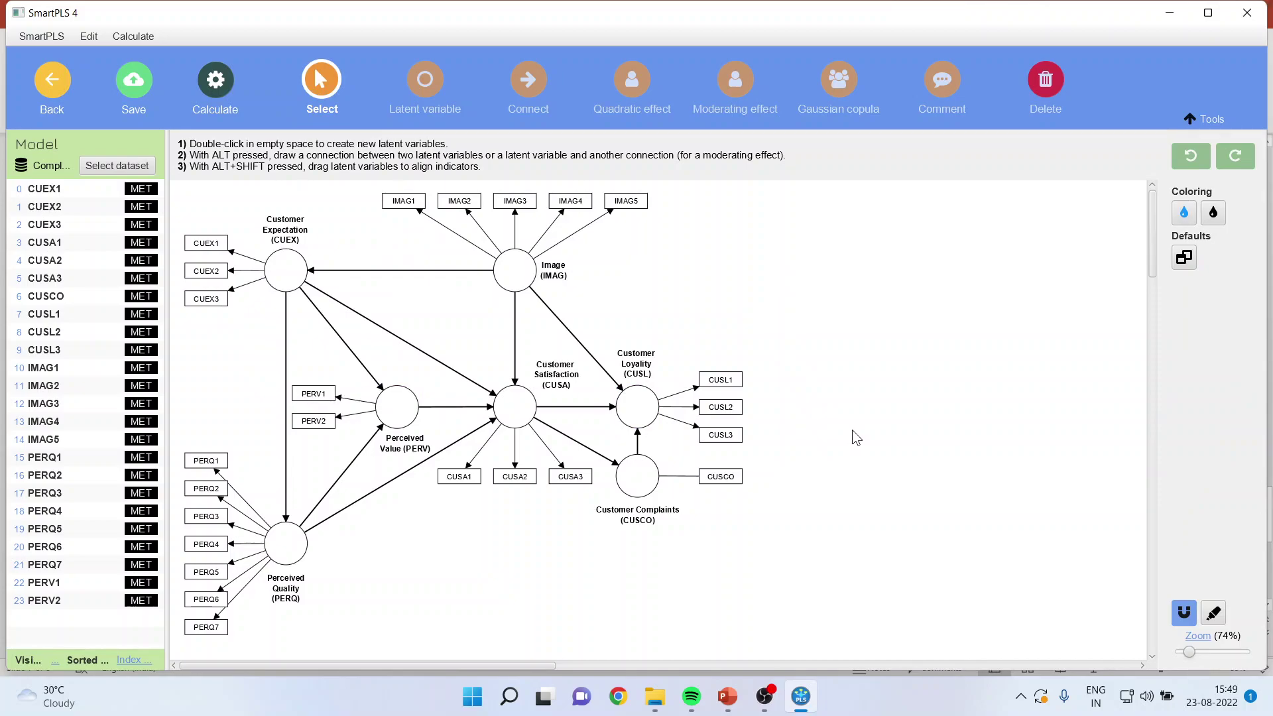
{"action": "left_click", "coordinate": [724, 381]}
{"action": "left_click", "coordinate": [723, 407]}
{"action": "left_click", "coordinate": [723, 435]}
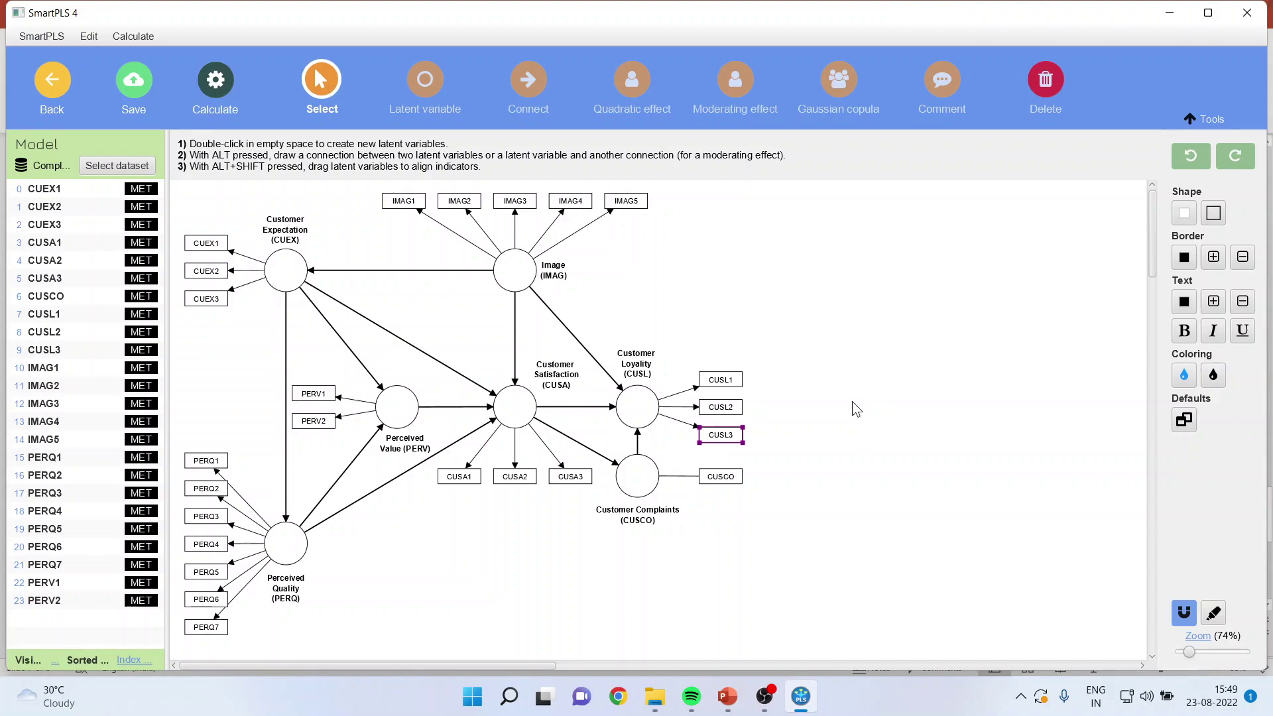
Step: Run a confirmatory tetrad analysis with defaults: 500 subsamples, two-tailed, 0.05 significance
{"action": "left_click", "coordinate": [211, 88]}
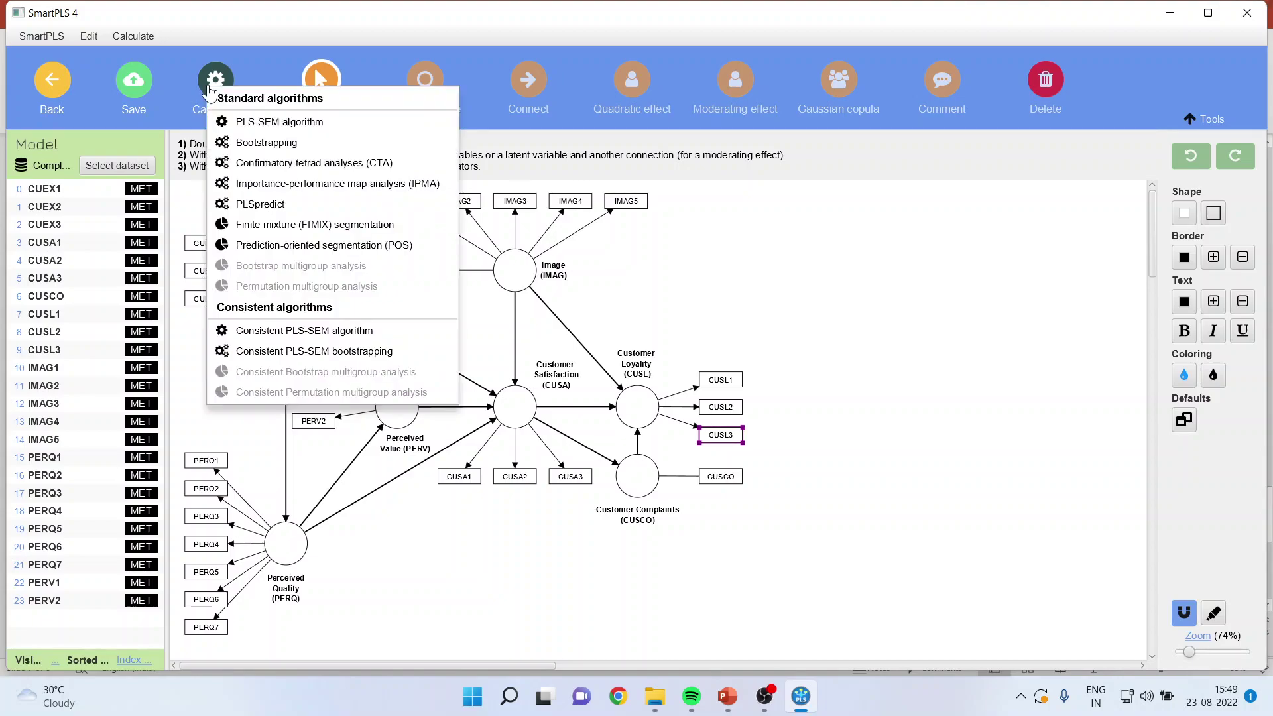
{"action": "left_click", "coordinate": [292, 163]}
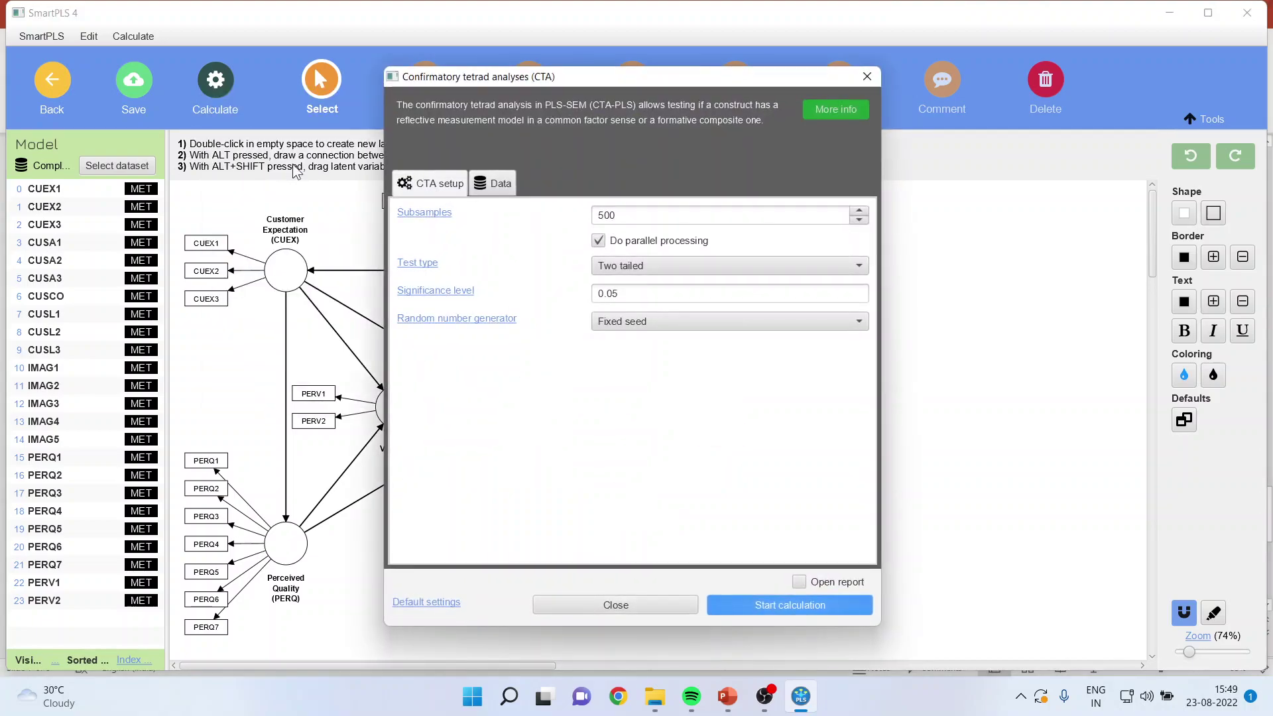
{"action": "left_click", "coordinate": [776, 617]}
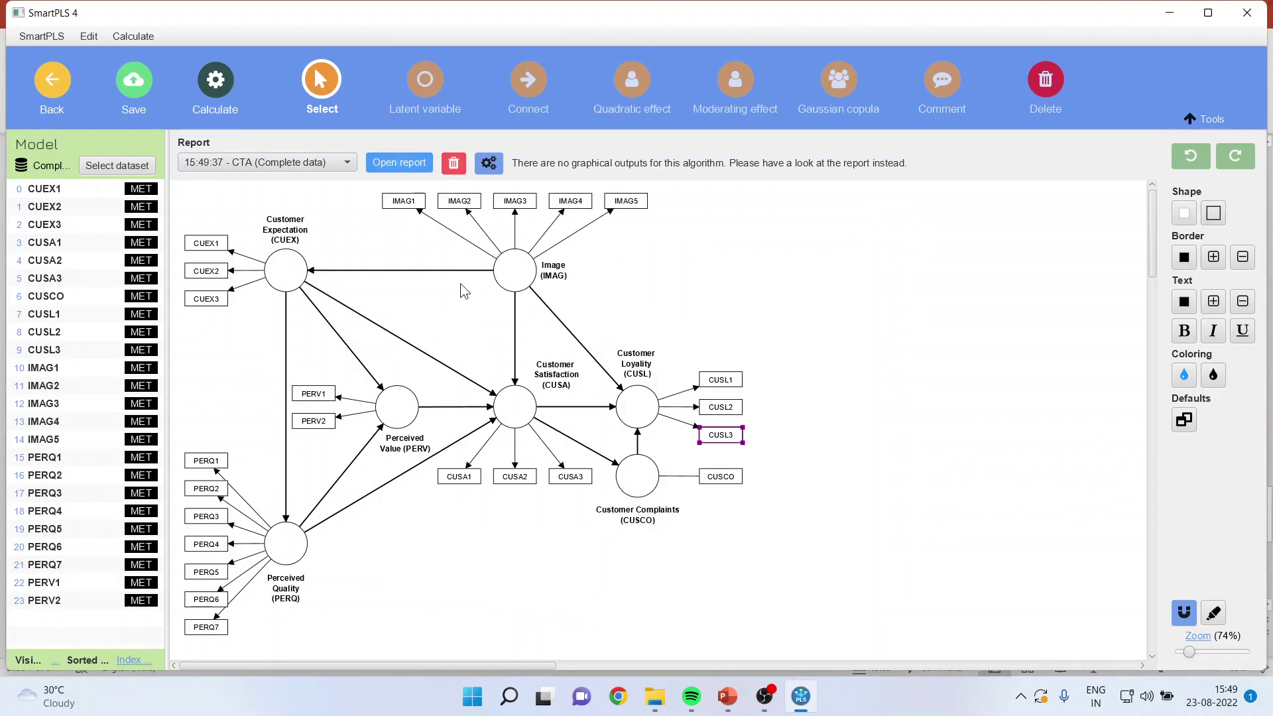
Step: Open the CTA report's IMAG tetrad table and mark its first two p values
{"action": "left_click", "coordinate": [404, 166]}
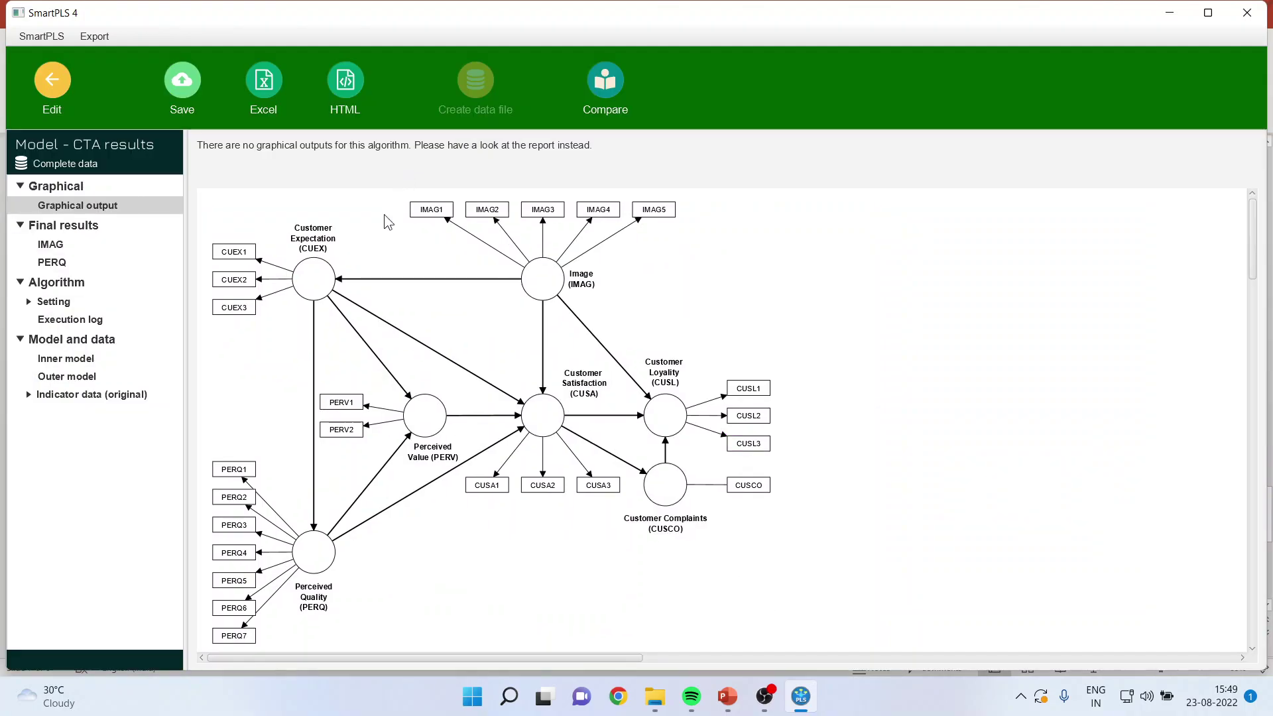
{"action": "left_click", "coordinate": [53, 246]}
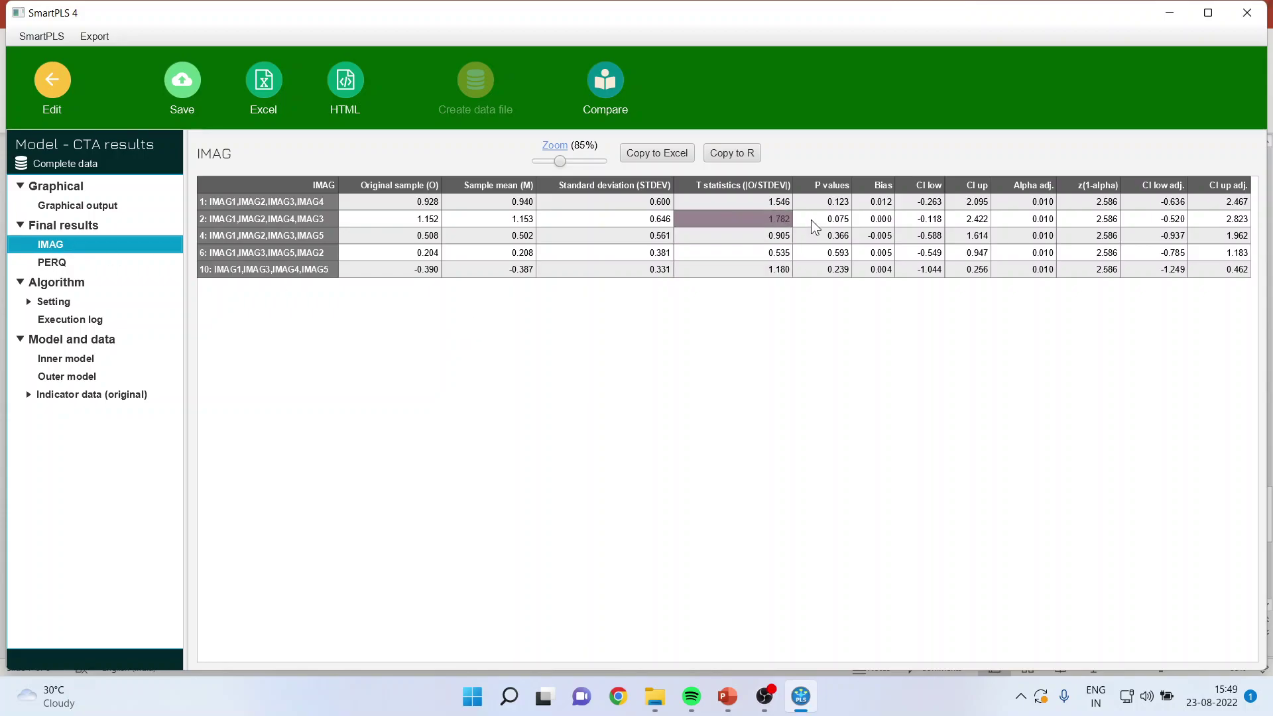
{"action": "left_click_drag", "start_coordinate": [823, 200], "coordinate": [824, 218]}
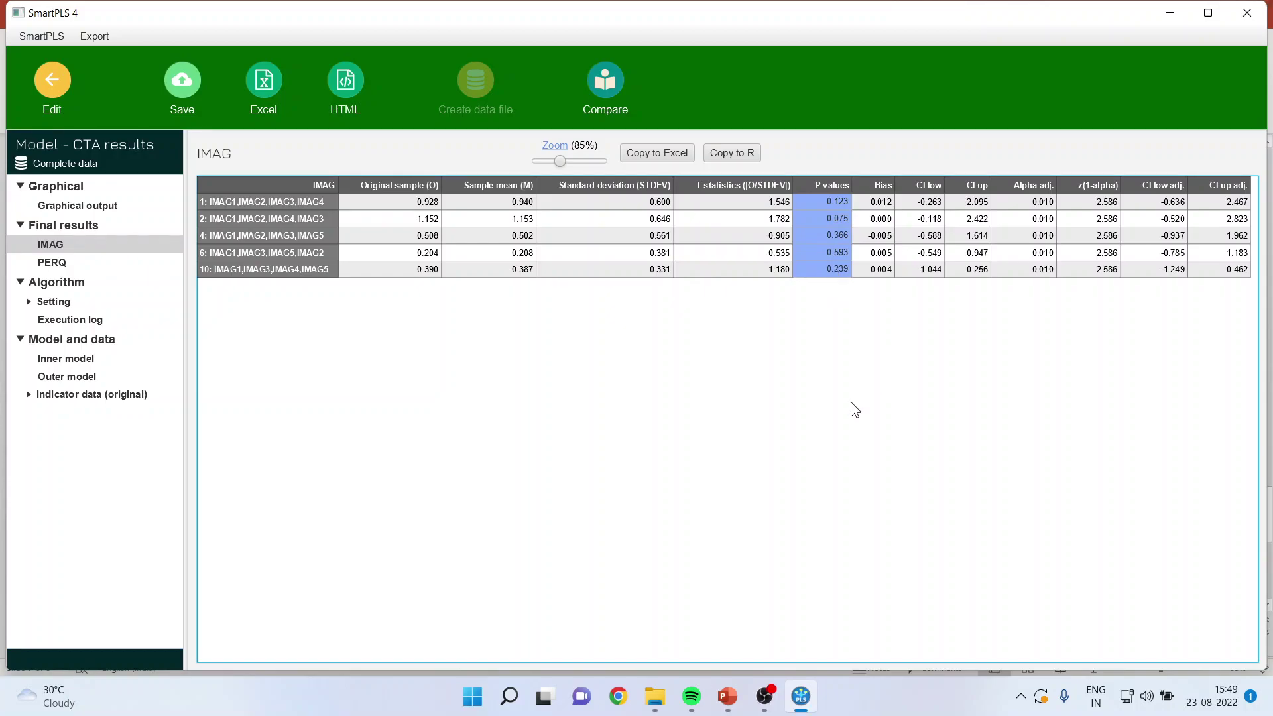
Step: Check IMAG's adjusted confidence bounds (row 6: -0.785 to 1.183), then show the PERQ tetrads
{"action": "left_click", "coordinate": [1167, 201]}
{"action": "left_click", "coordinate": [1179, 220]}
{"action": "left_click", "coordinate": [1182, 237]}
{"action": "left_click", "coordinate": [1184, 252]}
{"action": "left_click", "coordinate": [1211, 255]}
{"action": "left_click", "coordinate": [1221, 268]}
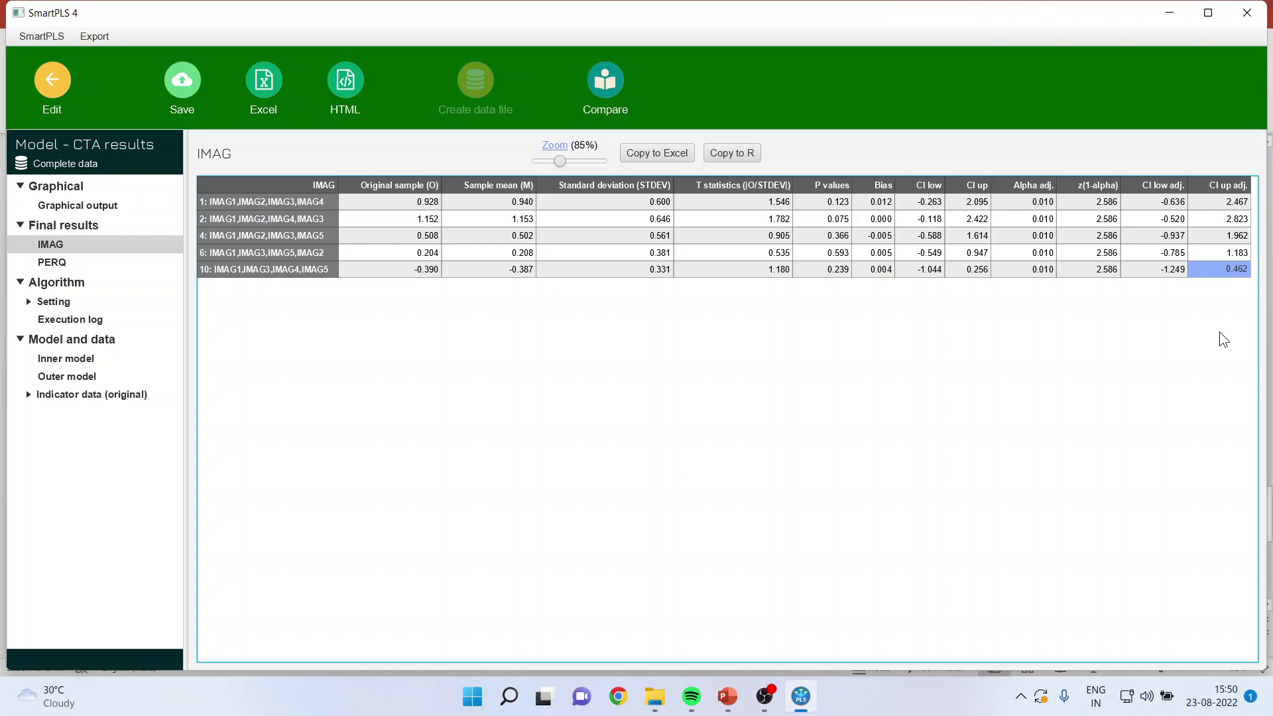
{"action": "left_click", "coordinate": [44, 263]}
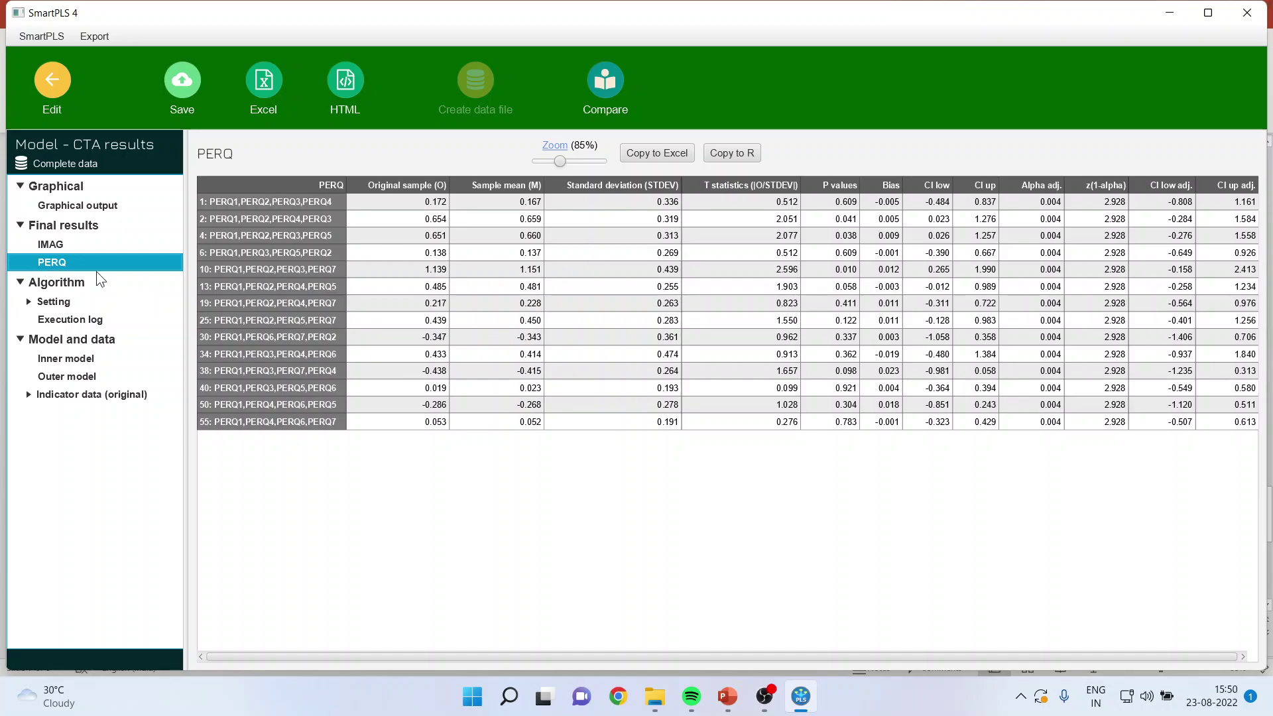
{"action": "left_click", "coordinate": [231, 199]}
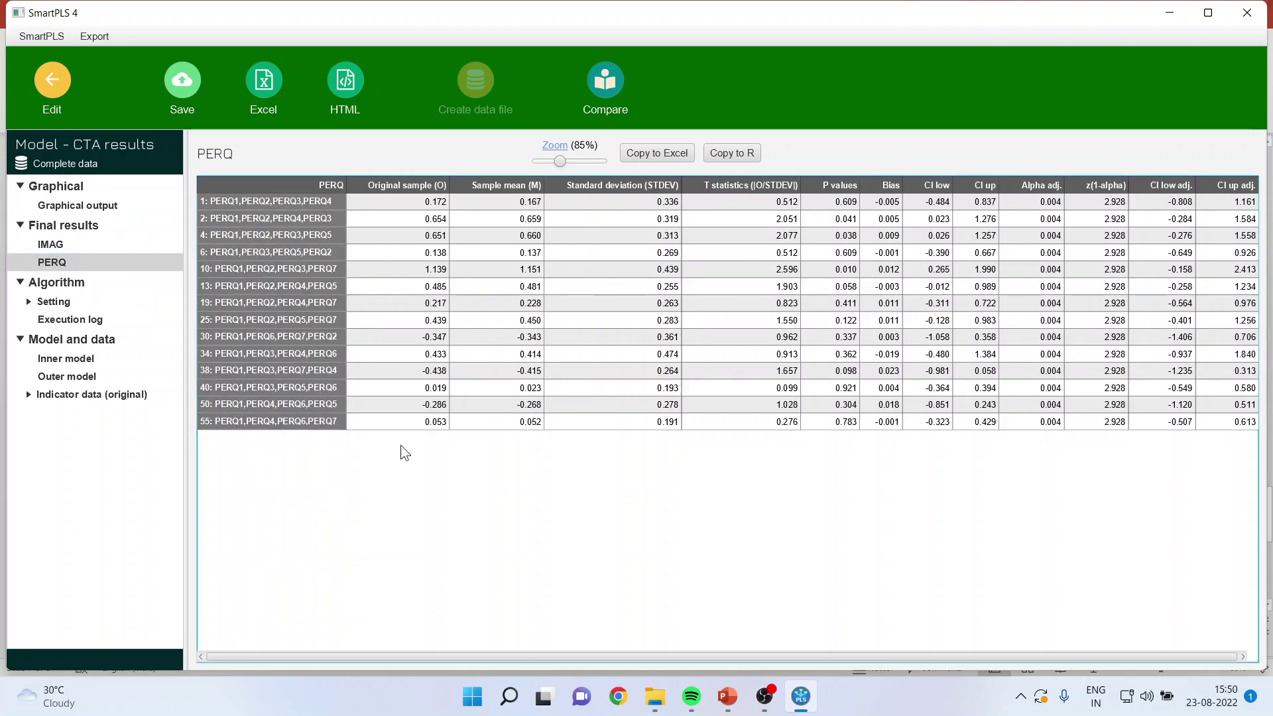
{"action": "left_click_drag", "start_coordinate": [829, 203], "coordinate": [829, 405]}
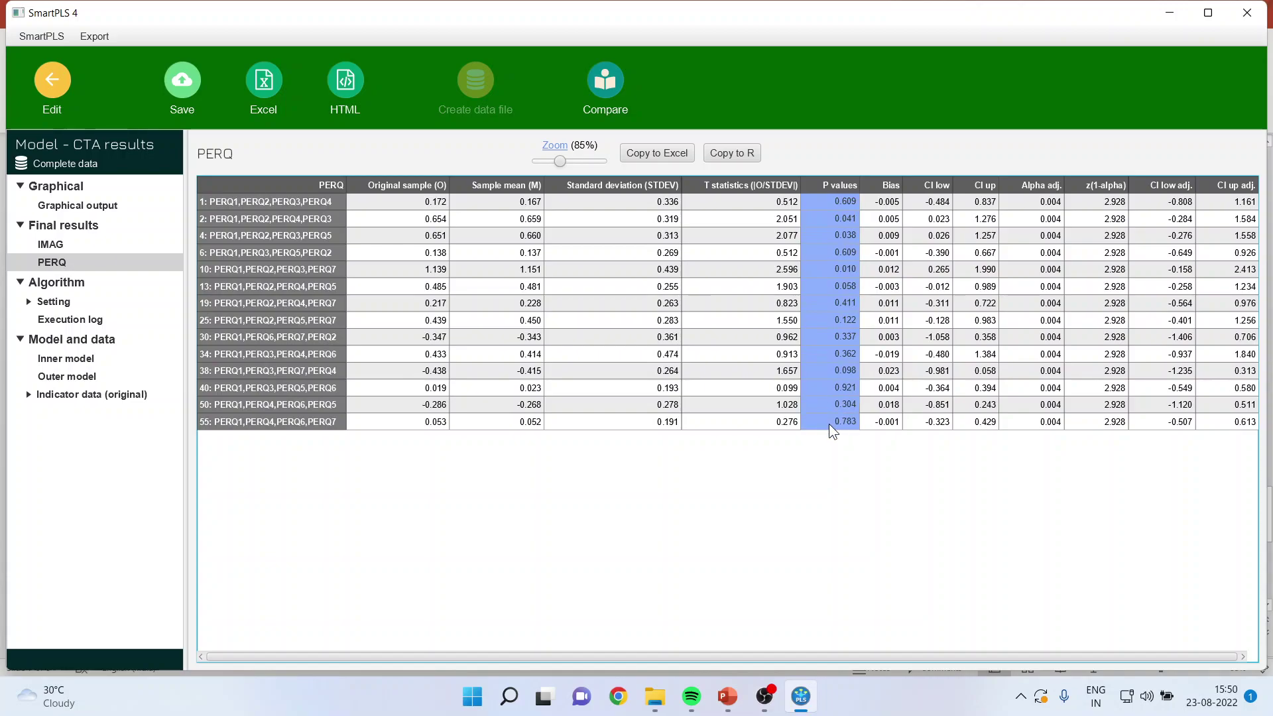
{"action": "left_click", "coordinate": [831, 202]}
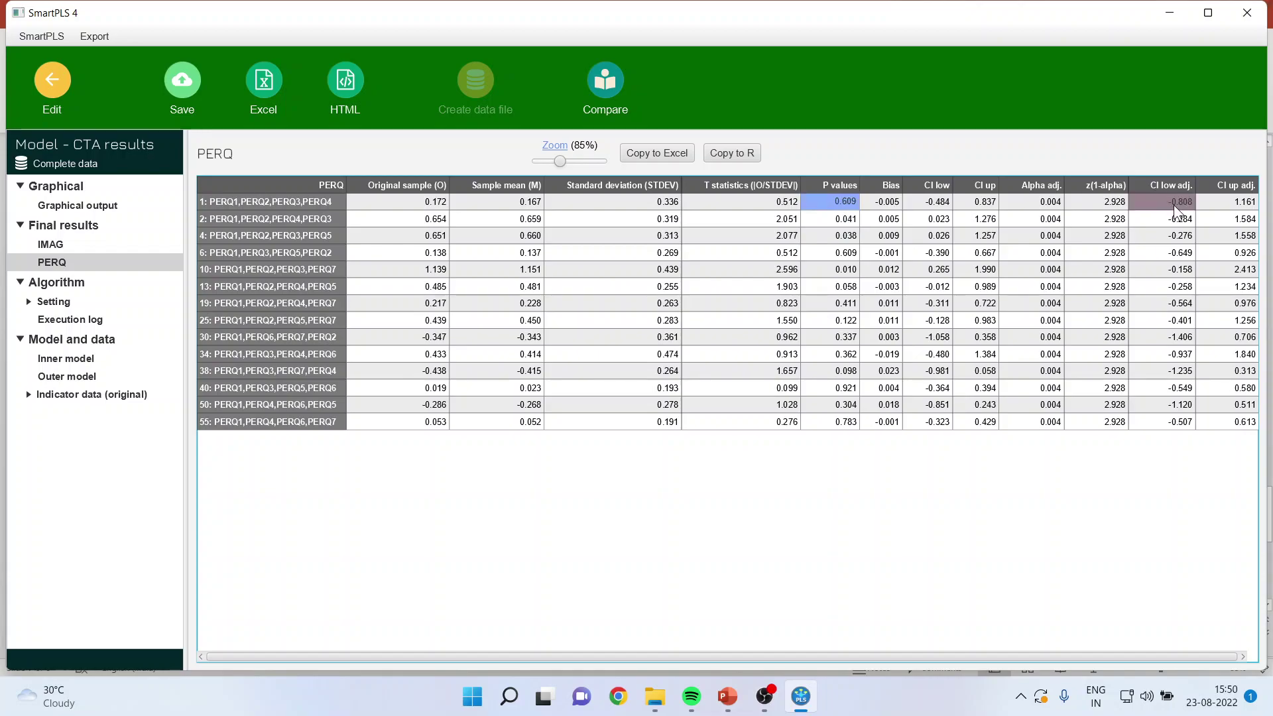
{"action": "left_click_drag", "start_coordinate": [1187, 201], "coordinate": [1216, 197]}
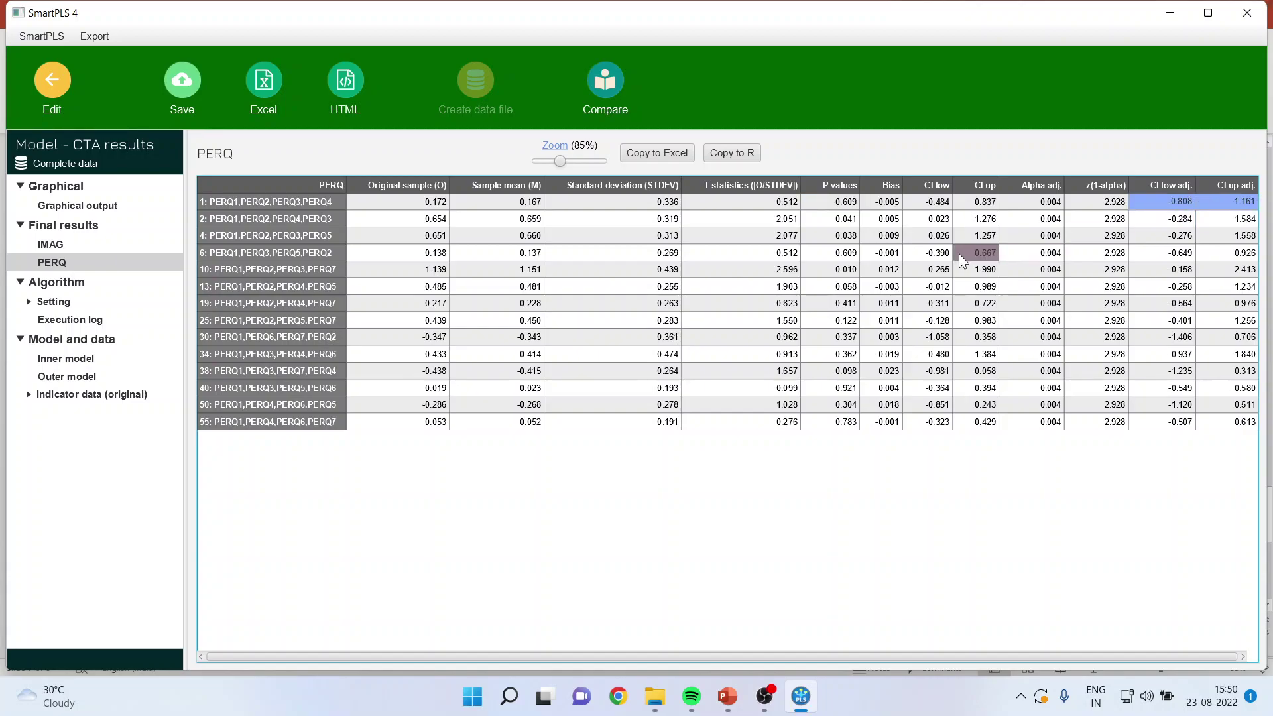
{"action": "left_click", "coordinate": [849, 217]}
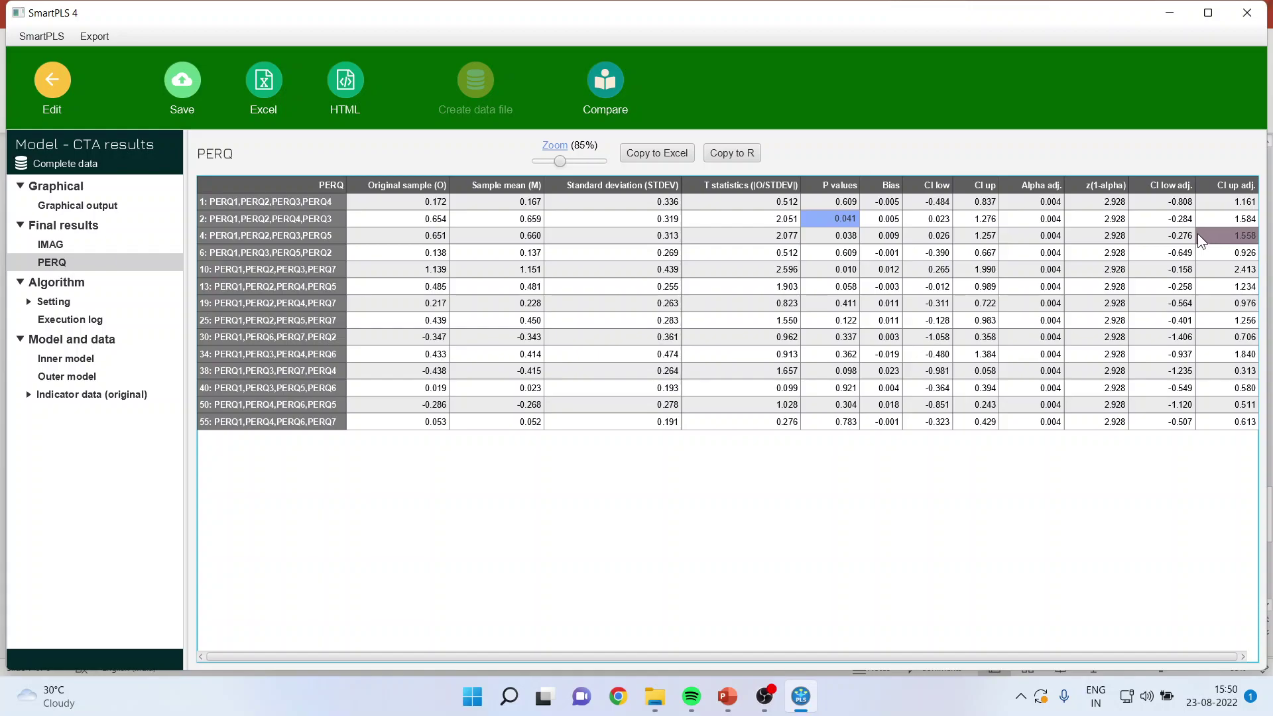
{"action": "left_click", "coordinate": [842, 236]}
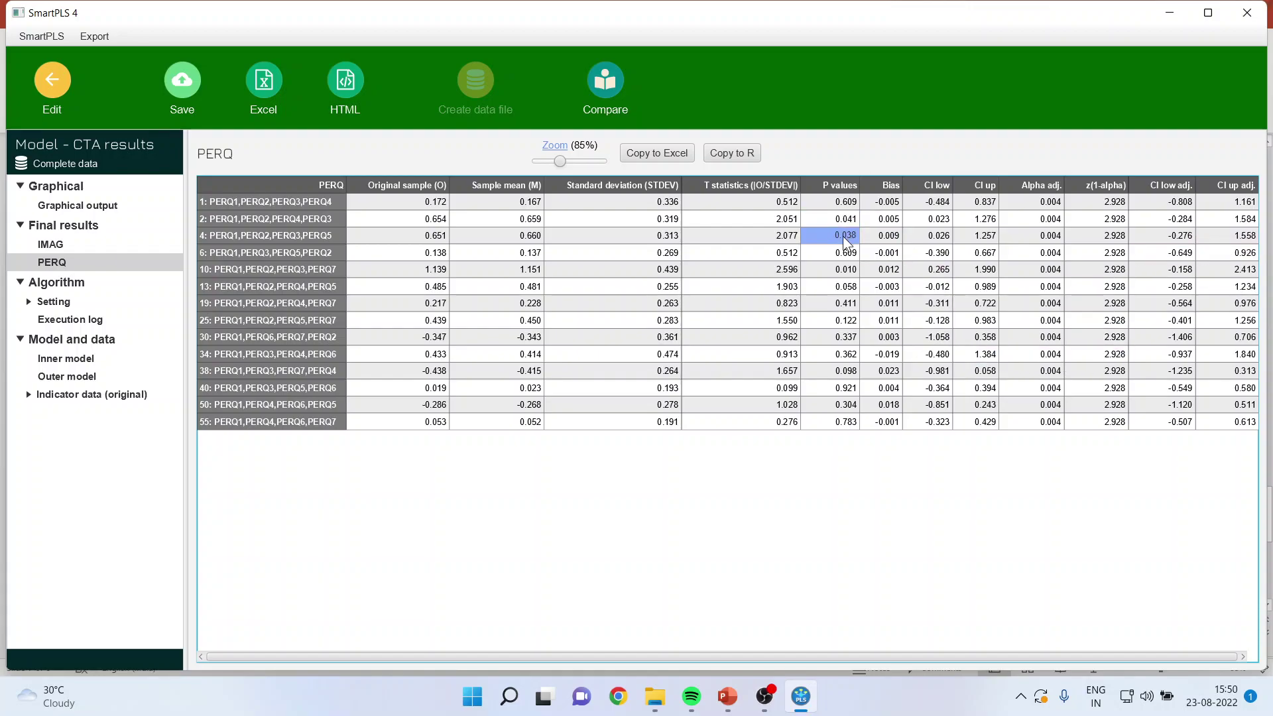